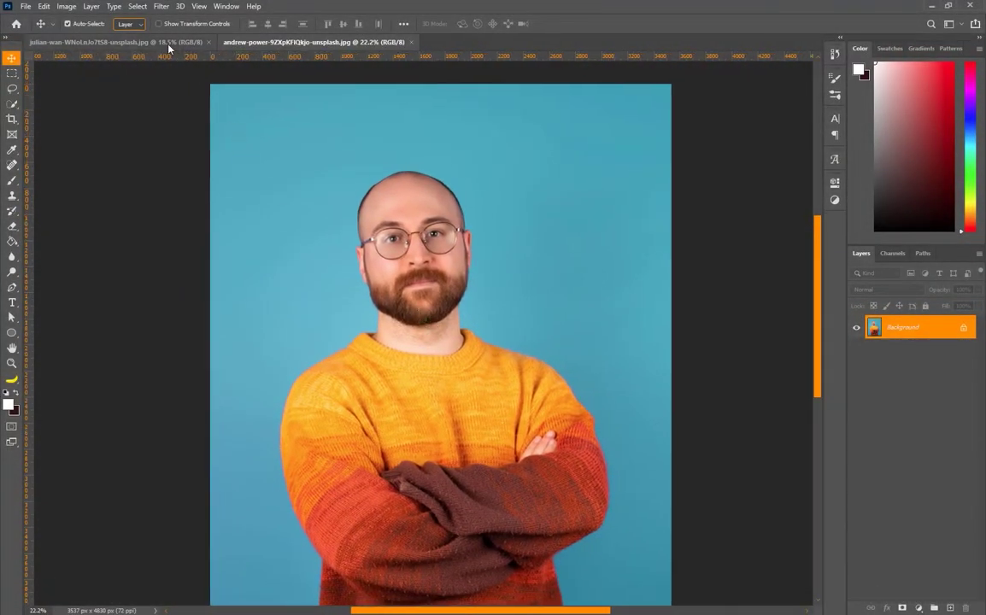
# Switch to the julian-wan portrait of the young man with brown hair
pyautogui.click(151, 41)
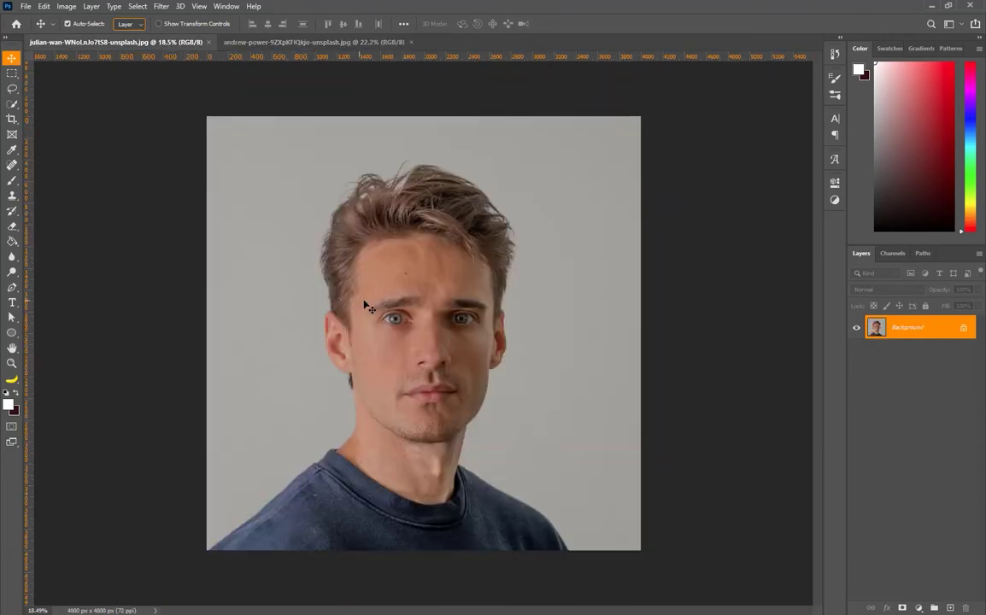
# Trace a Polygonal Lasso selection around the hair band, leaving the face out
pyautogui.click(16, 87)
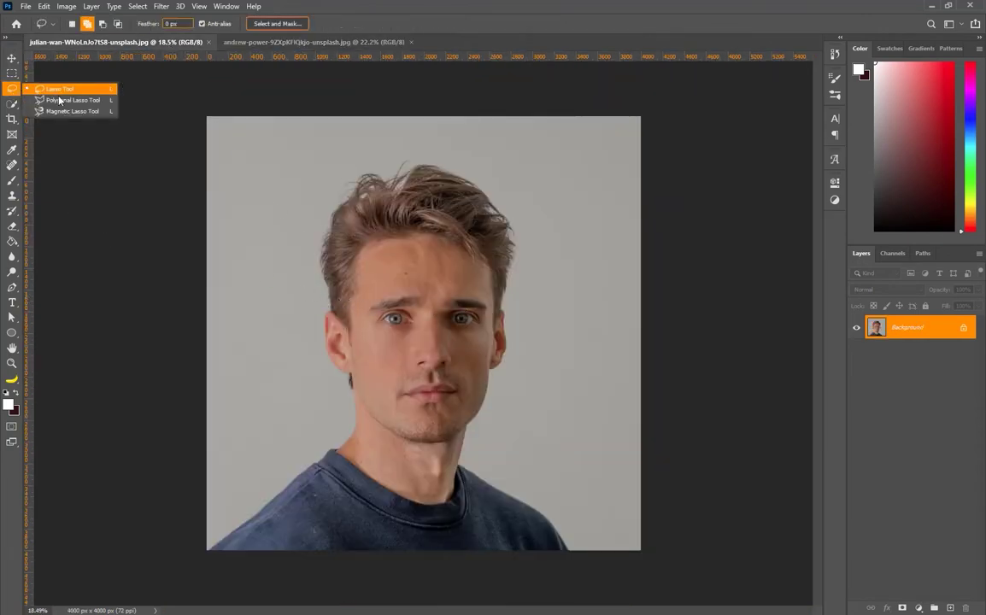
pyautogui.click(60, 99)
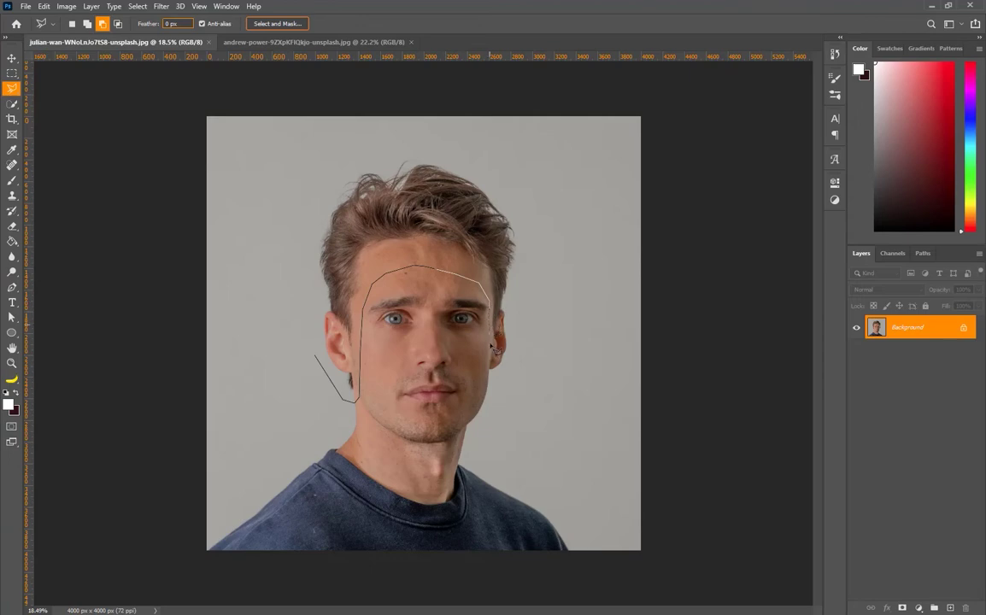
pyautogui.click(493, 373)
pyautogui.click(520, 361)
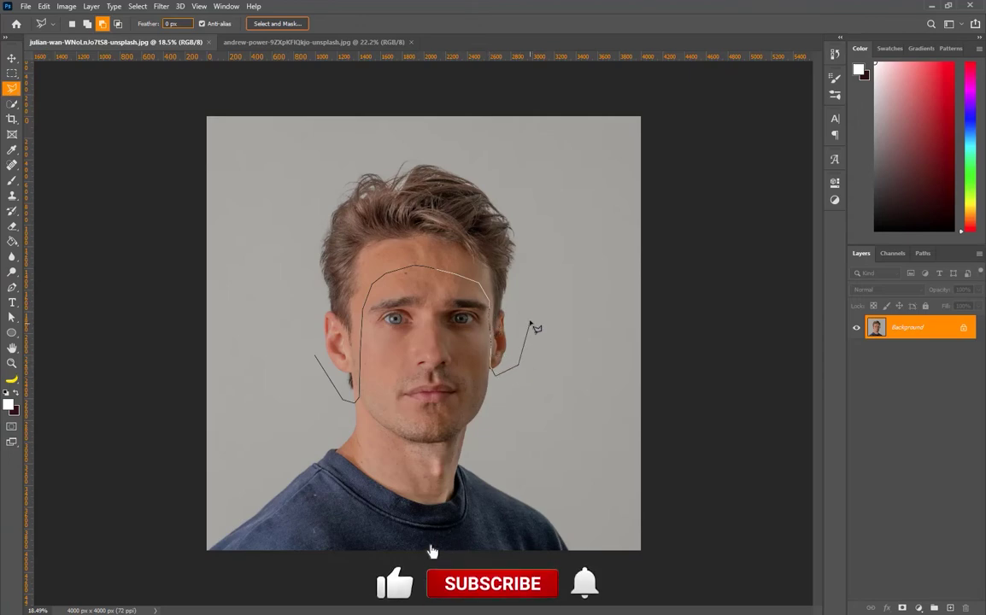
pyautogui.click(530, 325)
pyautogui.click(527, 194)
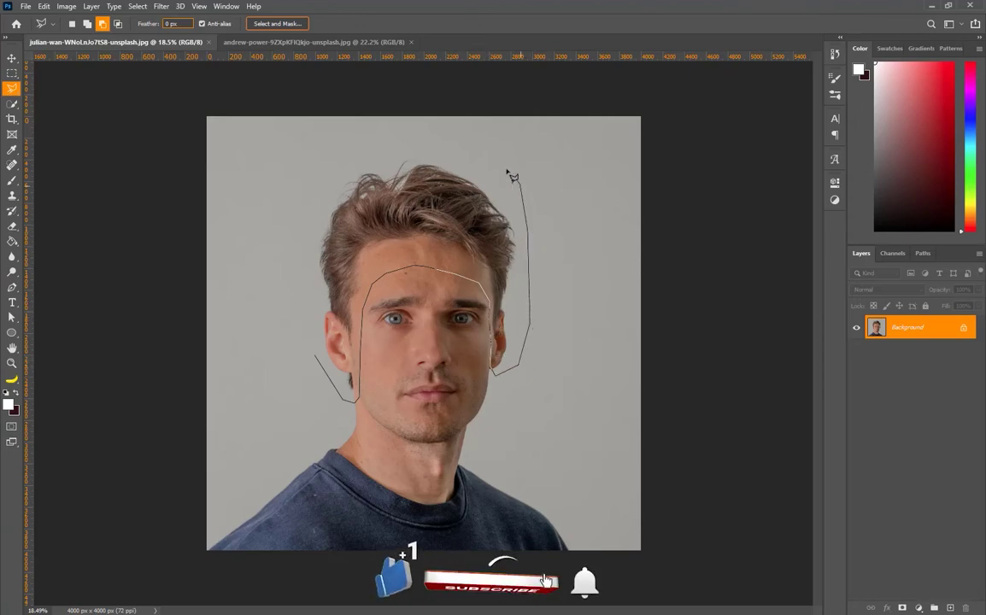
pyautogui.click(474, 151)
pyautogui.click(380, 147)
pyautogui.click(317, 165)
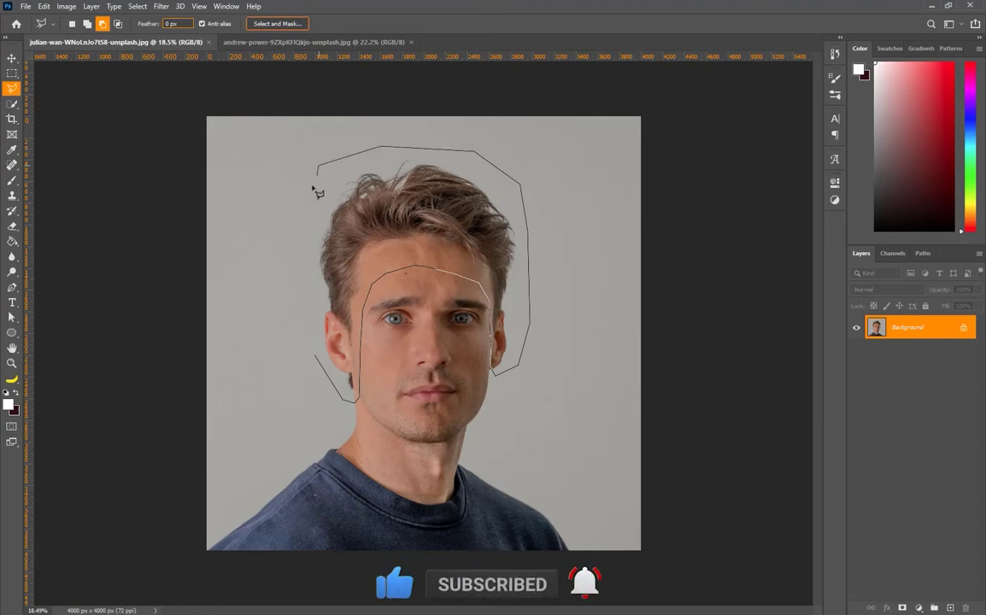
pyautogui.click(303, 212)
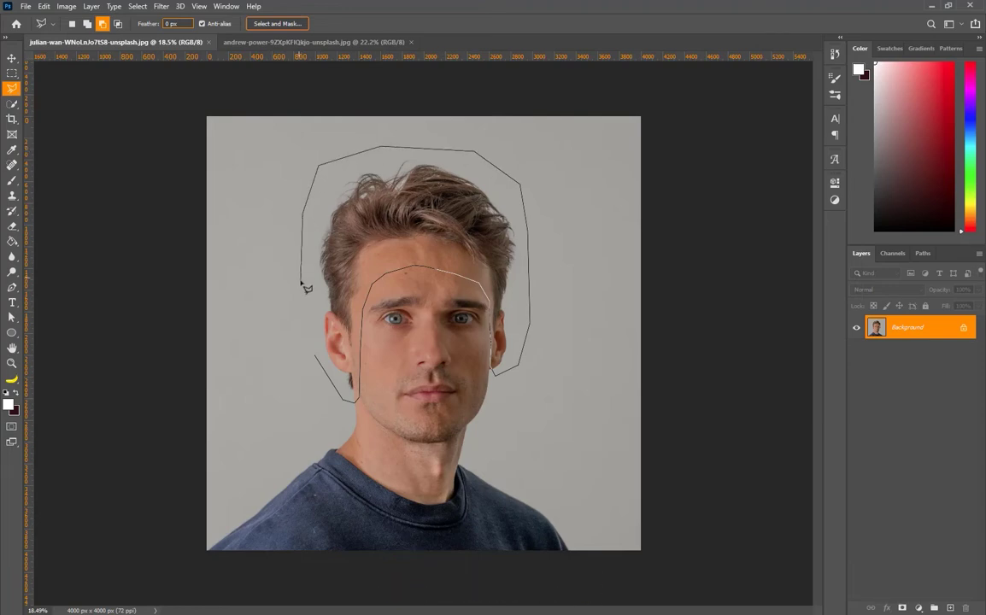
pyautogui.doubleClick(321, 364)
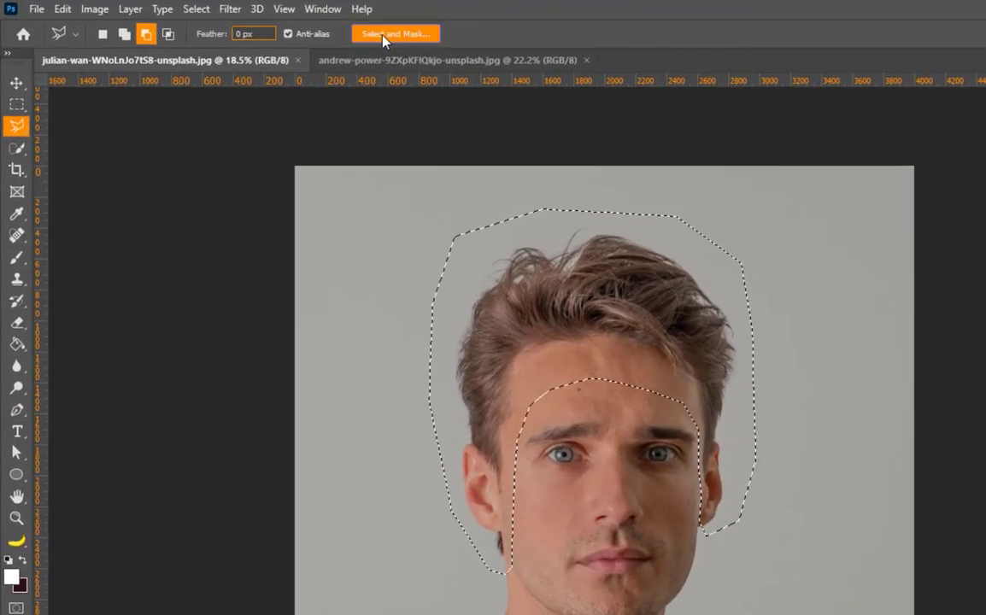
# In Select and Mask, brush the Refine Edge Brush along the left, top and right hair edges
pyautogui.click(388, 34)
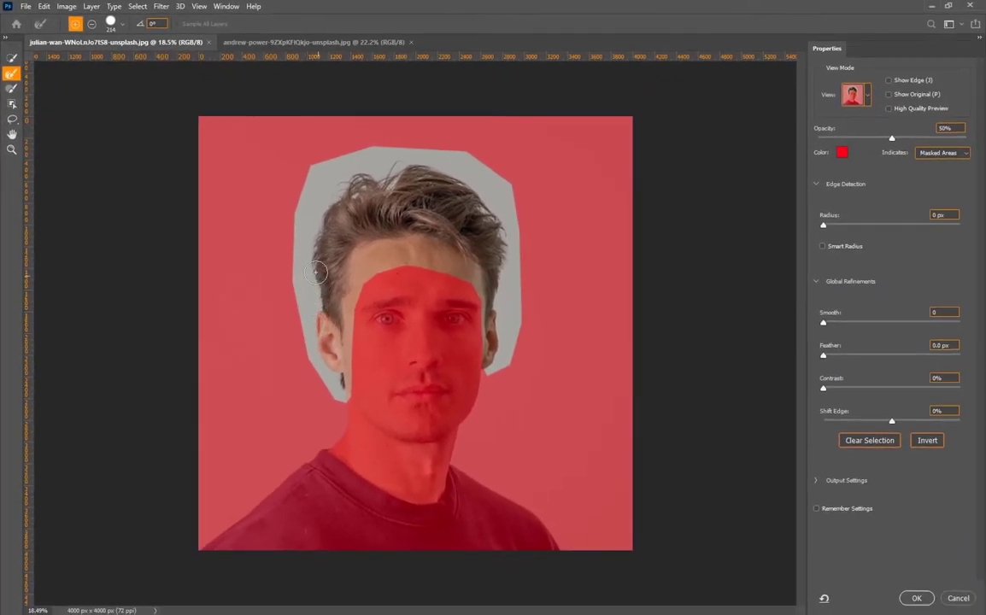
pyautogui.moveTo(303, 222); pyautogui.dragTo(299, 247)
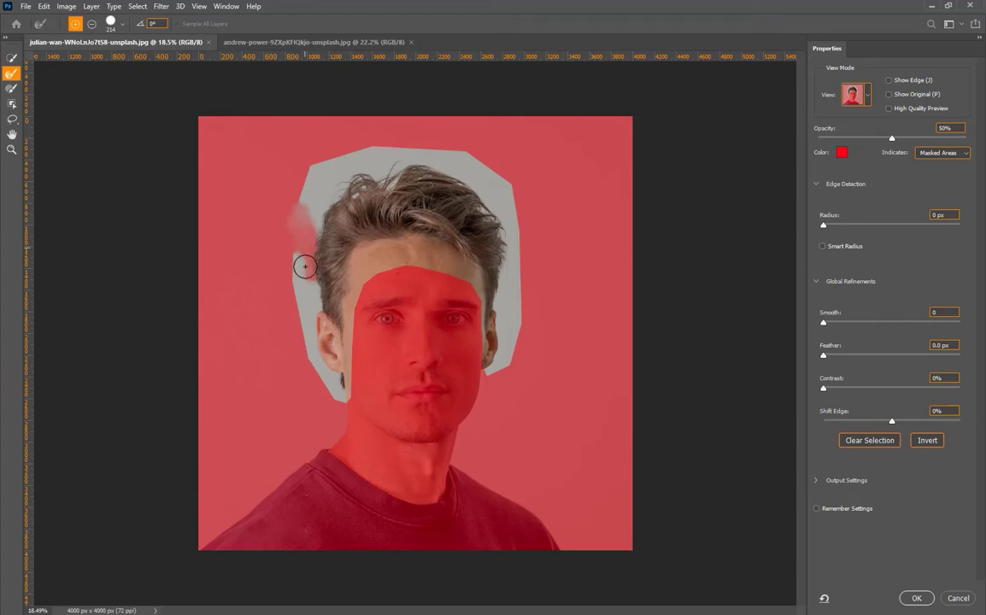
pyautogui.moveTo(294, 222)
pyautogui.mouseDown()
pyautogui.moveTo(290, 251)
pyautogui.moveTo(302, 244)
pyautogui.mouseUp()
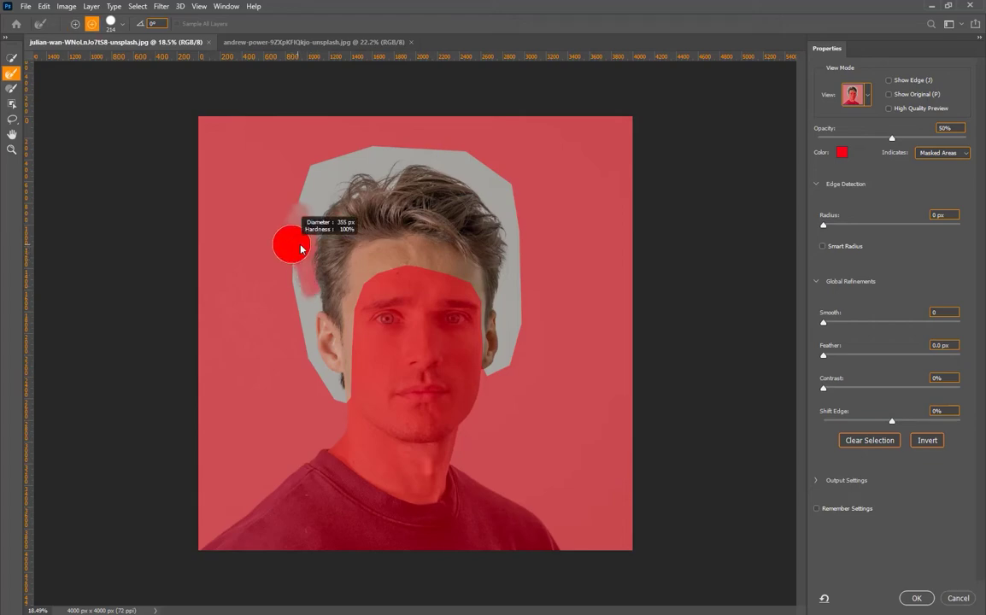
pyautogui.moveTo(325, 198)
pyautogui.mouseDown()
pyautogui.moveTo(340, 176)
pyautogui.moveTo(329, 154)
pyautogui.mouseUp()
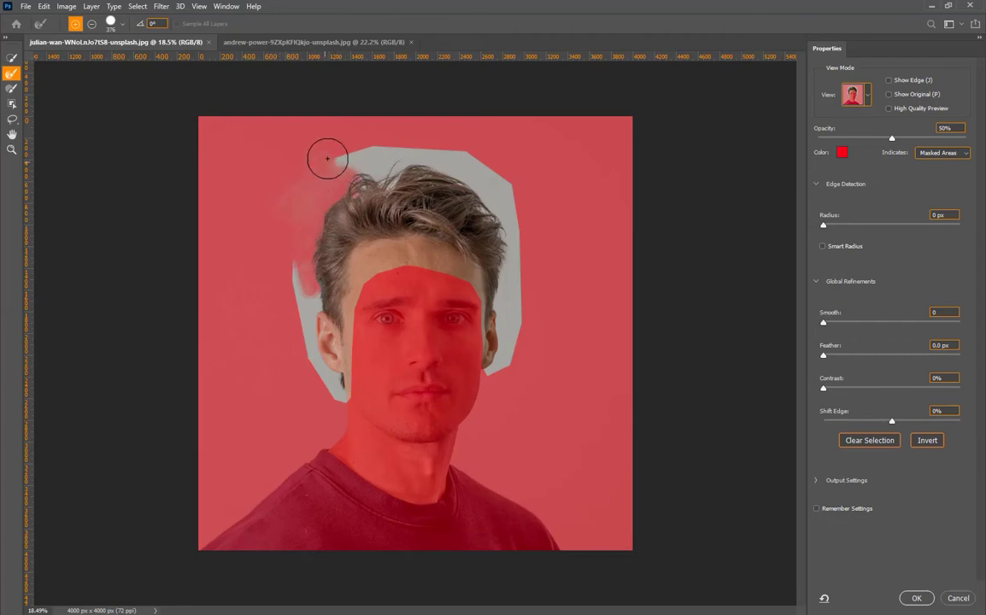
pyautogui.moveTo(286, 230); pyautogui.dragTo(334, 395)
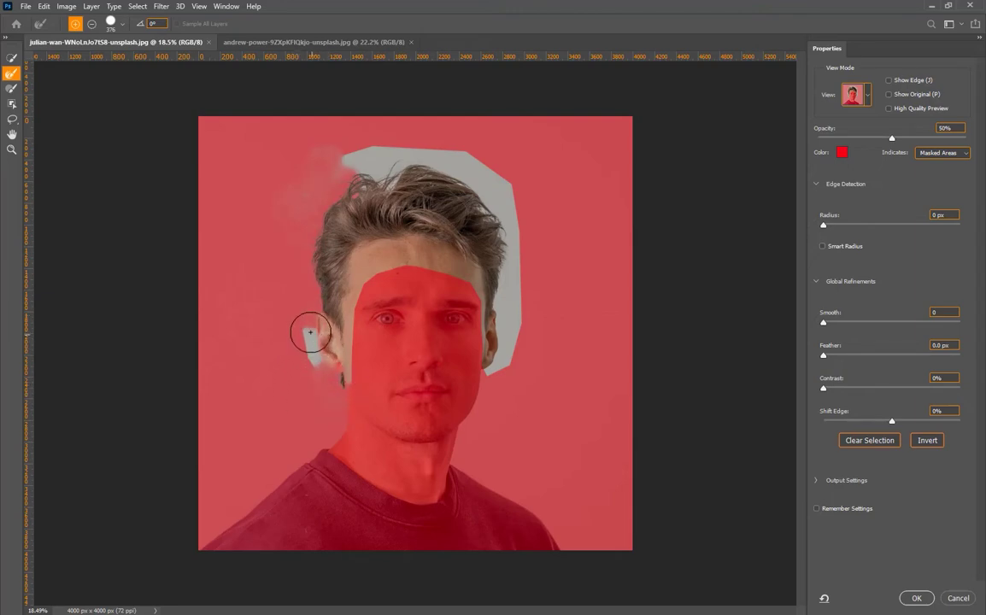
pyautogui.moveTo(345, 196)
pyautogui.mouseDown()
pyautogui.moveTo(337, 161)
pyautogui.moveTo(290, 200)
pyautogui.moveTo(385, 158)
pyautogui.moveTo(421, 157)
pyautogui.mouseUp()
pyautogui.moveTo(269, 217)
pyautogui.mouseDown()
pyautogui.moveTo(345, 172)
pyautogui.moveTo(488, 154)
pyautogui.moveTo(447, 143)
pyautogui.moveTo(503, 210)
pyautogui.moveTo(519, 259)
pyautogui.moveTo(490, 398)
pyautogui.mouseUp()
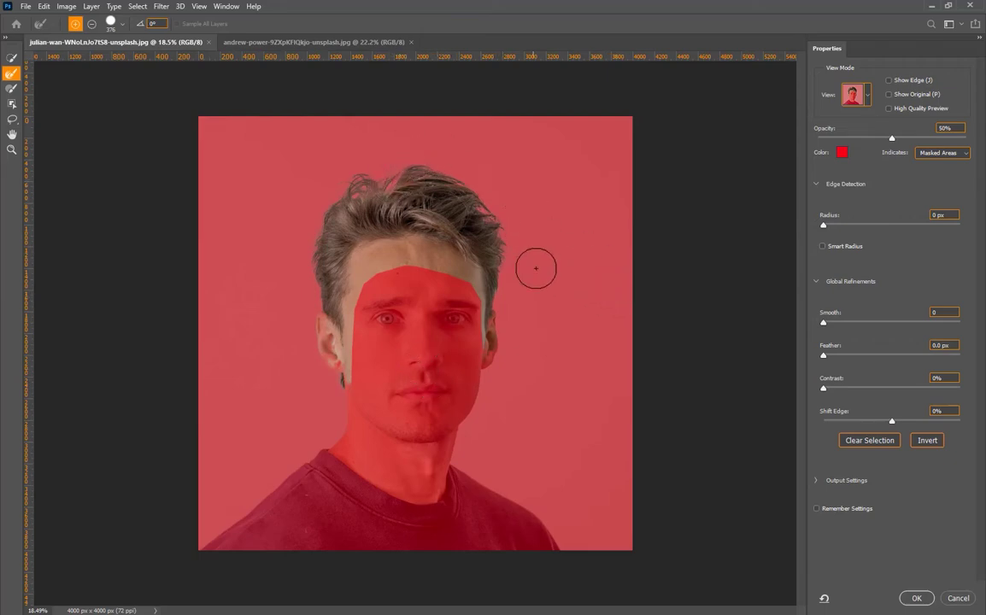
pyautogui.moveTo(501, 291); pyautogui.dragTo(522, 375)
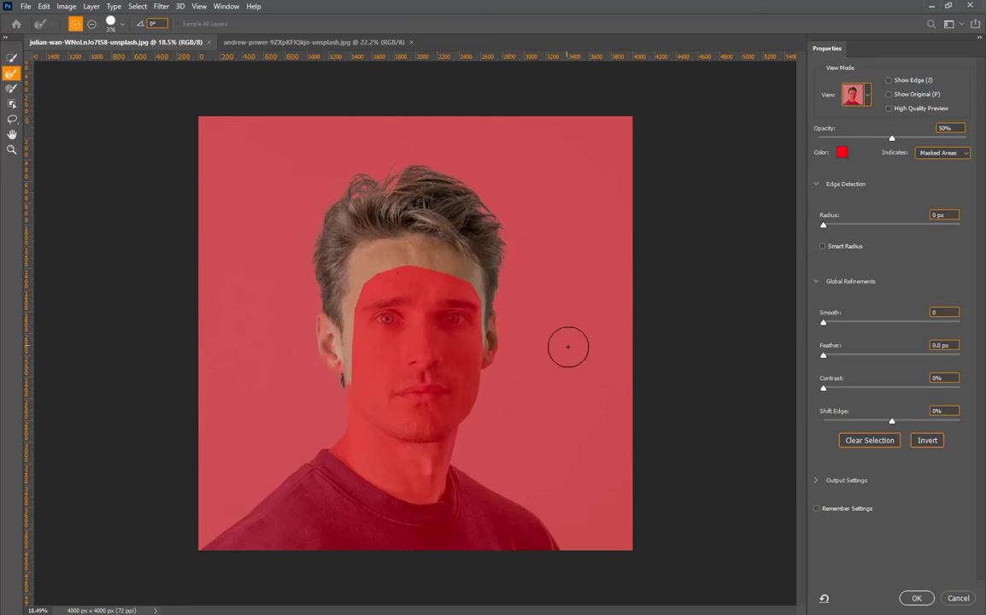
# Apply the refined selection and drag the hair into the andrew-power photo above the bald head
pyautogui.click(916, 597)
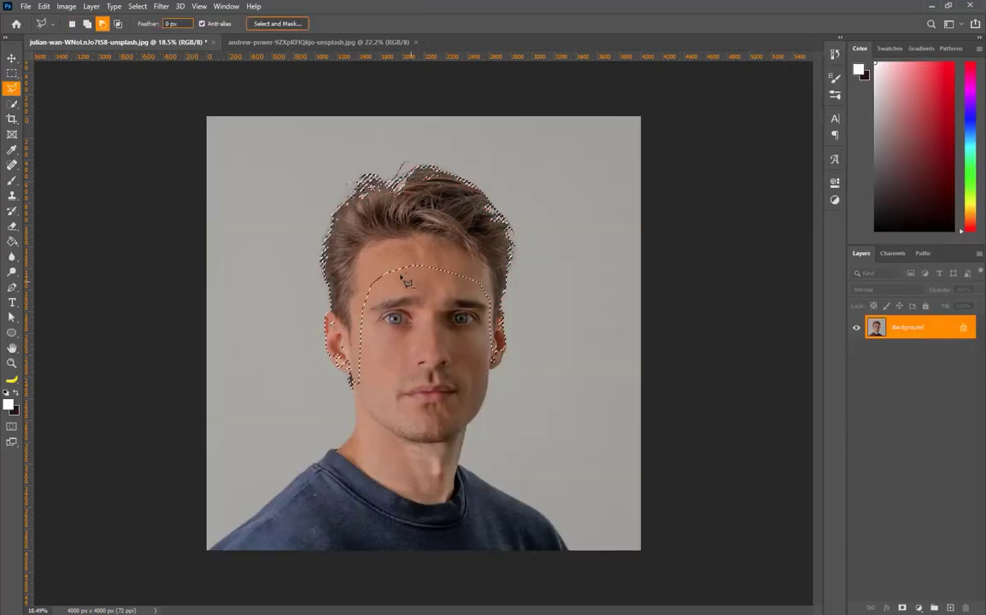
pyautogui.press('v')
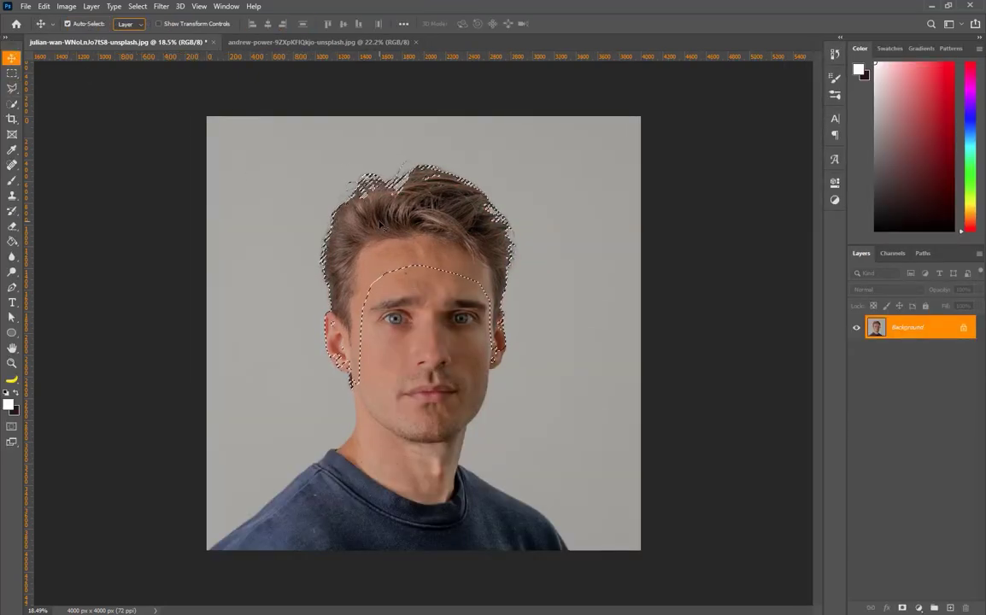
pyautogui.moveTo(377, 217)
pyautogui.mouseDown()
pyautogui.moveTo(325, 59)
pyautogui.moveTo(386, 205)
pyautogui.moveTo(354, 156)
pyautogui.mouseUp()
pyautogui.moveTo(427, 175); pyautogui.dragTo(399, 135)
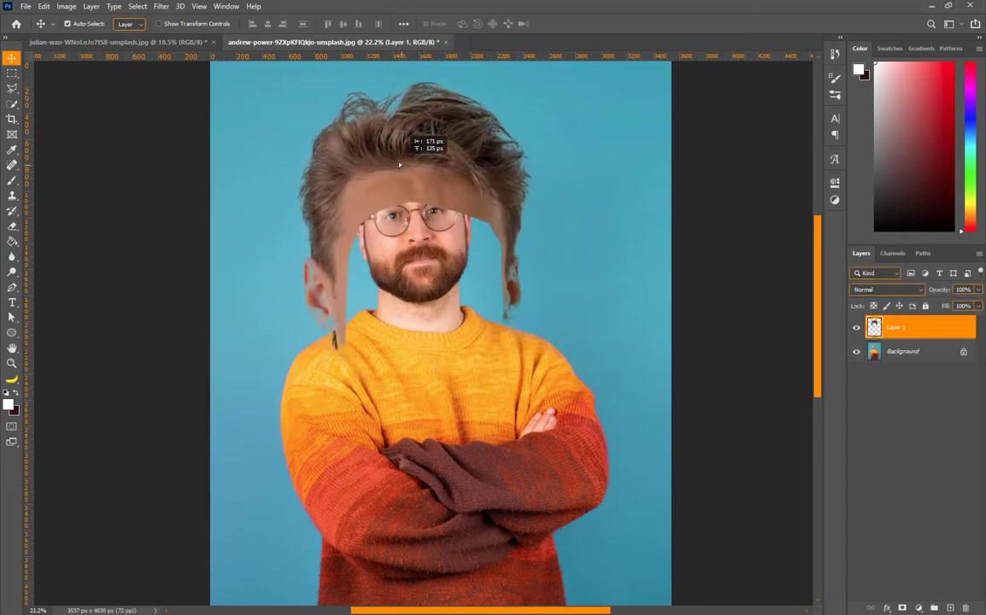
pyautogui.hotkey('ctrl', '-')
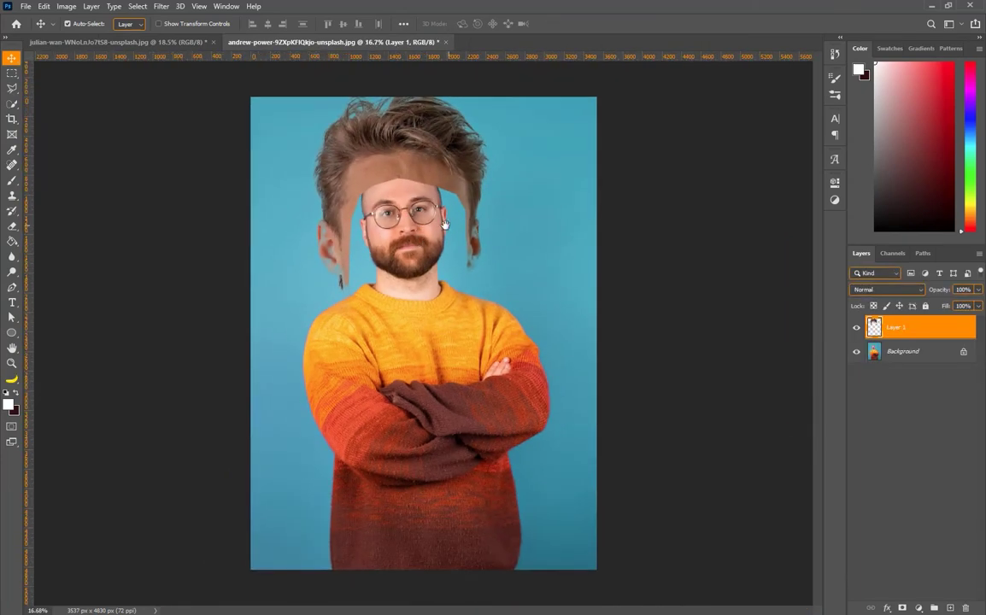
pyautogui.moveTo(408, 154); pyautogui.dragTo(401, 130)
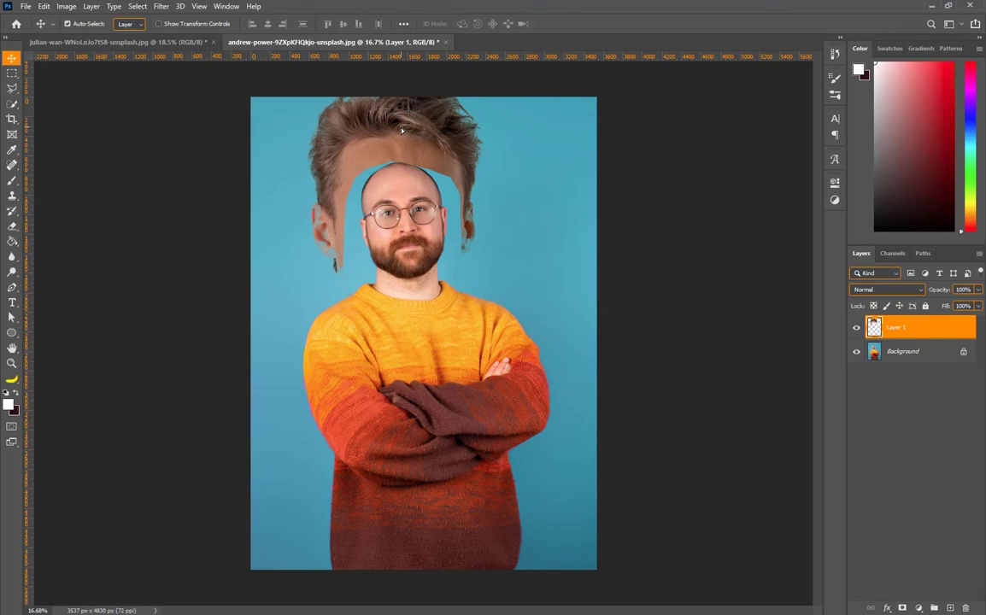
# Free-transform the hair layer, tilting it slightly, shrinking it and placing it over the head
pyautogui.hotkey('ctrl', 't')
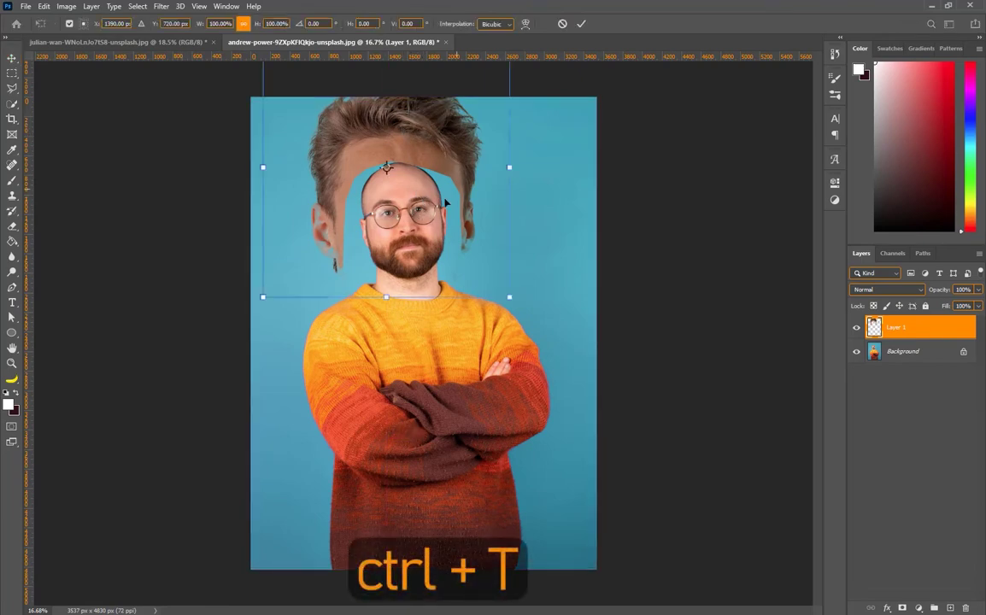
pyautogui.moveTo(512, 304); pyautogui.dragTo(531, 305)
pyautogui.moveTo(413, 216); pyautogui.dragTo(416, 232)
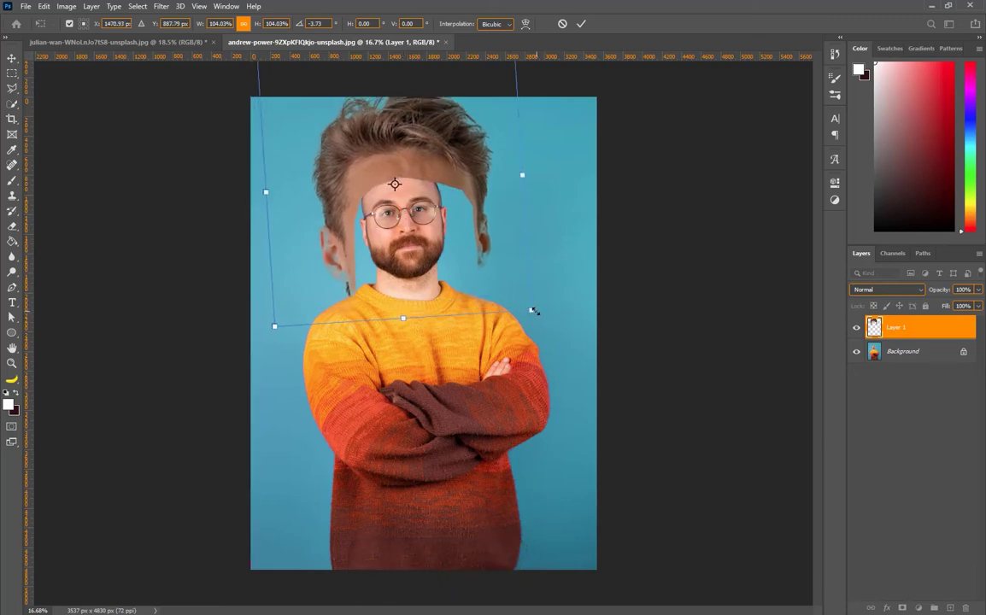
pyautogui.moveTo(532, 310)
pyautogui.mouseDown()
pyautogui.moveTo(432, 201)
pyautogui.moveTo(436, 245)
pyautogui.moveTo(444, 246)
pyautogui.mouseUp()
pyautogui.moveTo(487, 272); pyautogui.dragTo(427, 232)
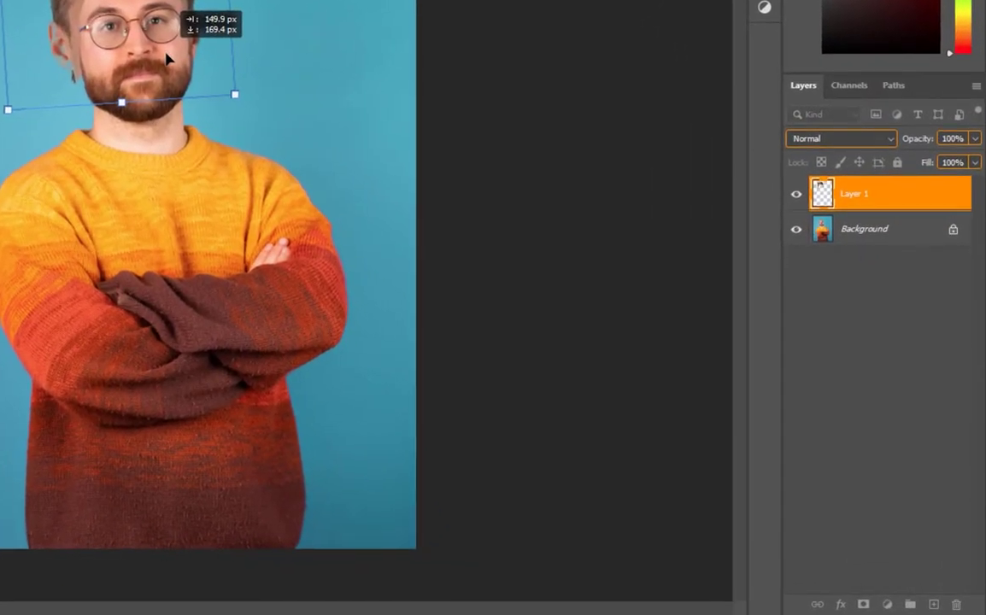
# Set the hair layer to 17% opacity, narrow it to about 56% width, align it, and enter Warp
pyautogui.click(974, 142)
pyautogui.moveTo(972, 159); pyautogui.dragTo(910, 161)
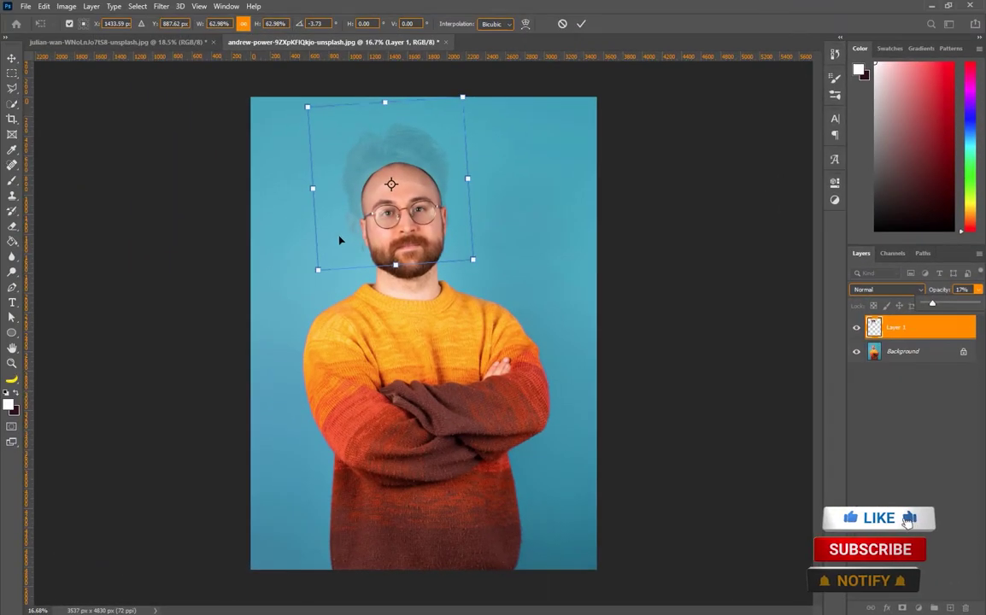
pyautogui.scroll(4, 339, 240)
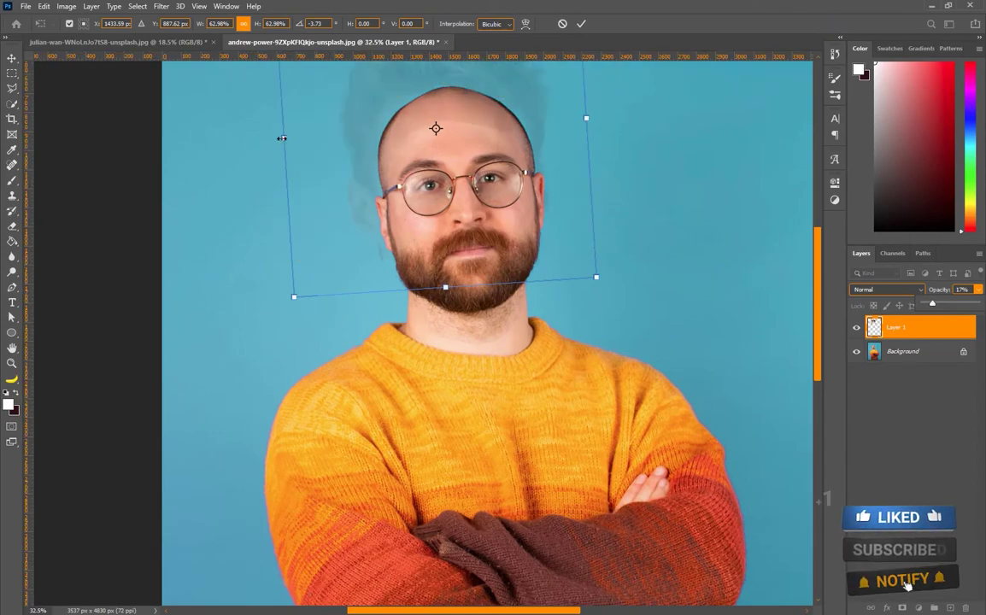
pyautogui.moveTo(282, 138); pyautogui.dragTo(307, 136)
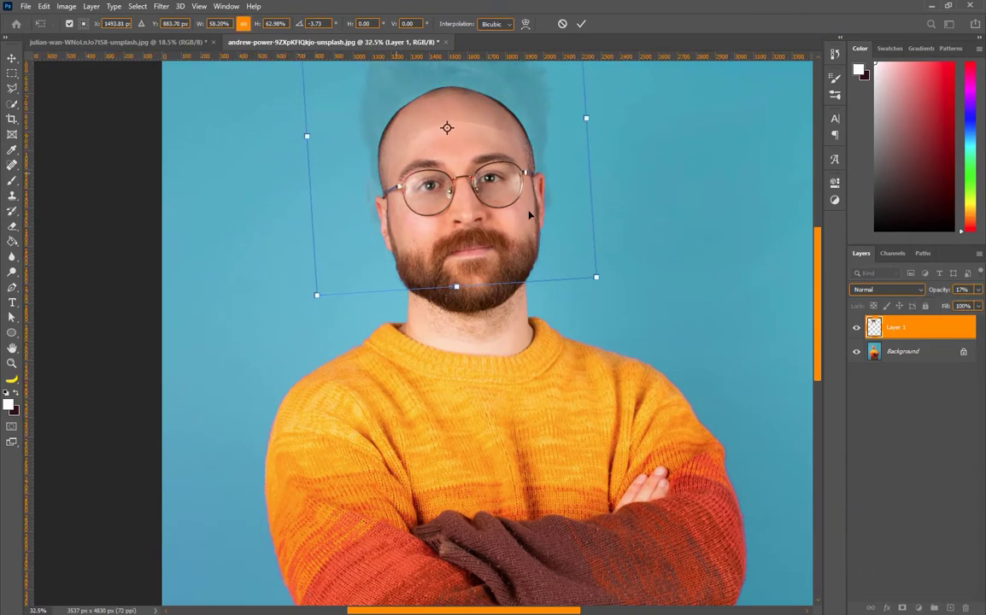
pyautogui.moveTo(451, 201); pyautogui.dragTo(448, 214)
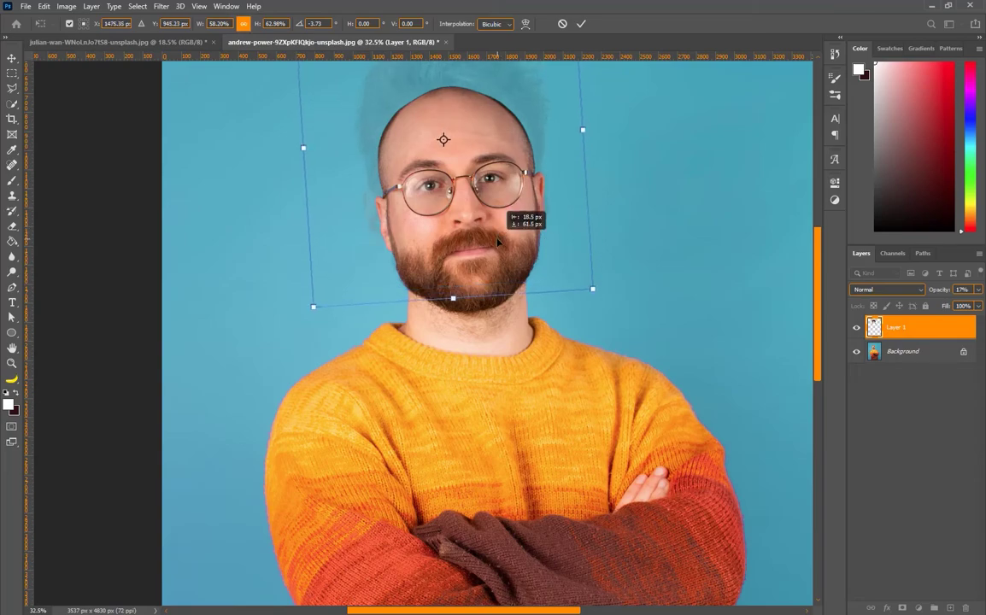
pyautogui.moveTo(303, 149); pyautogui.dragTo(312, 147)
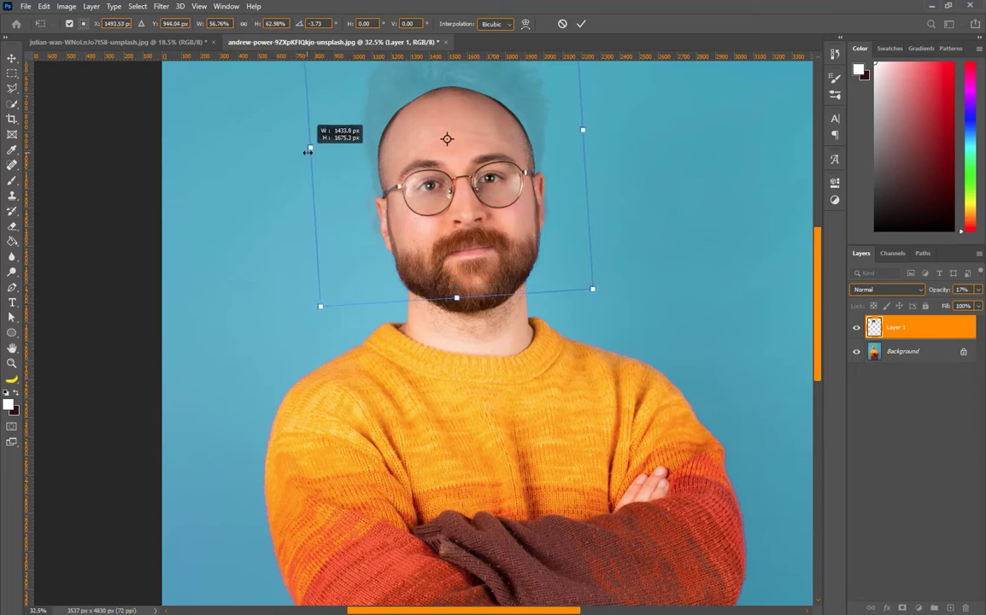
pyautogui.moveTo(383, 230); pyautogui.dragTo(379, 231)
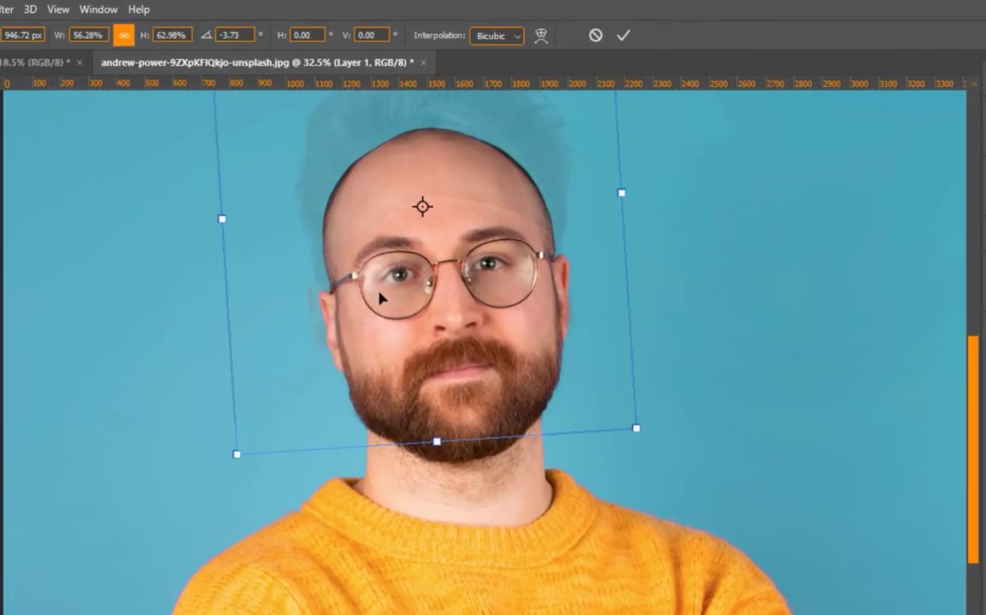
pyautogui.click(541, 38)
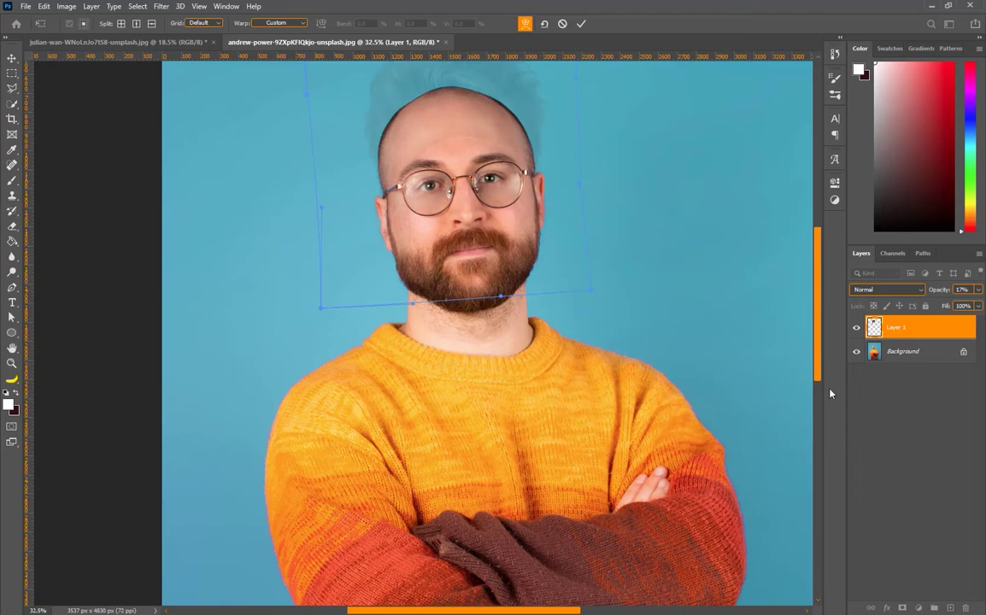
# Restore Layer 1 to 100% opacity and commit the hair warp
pyautogui.click(978, 289)
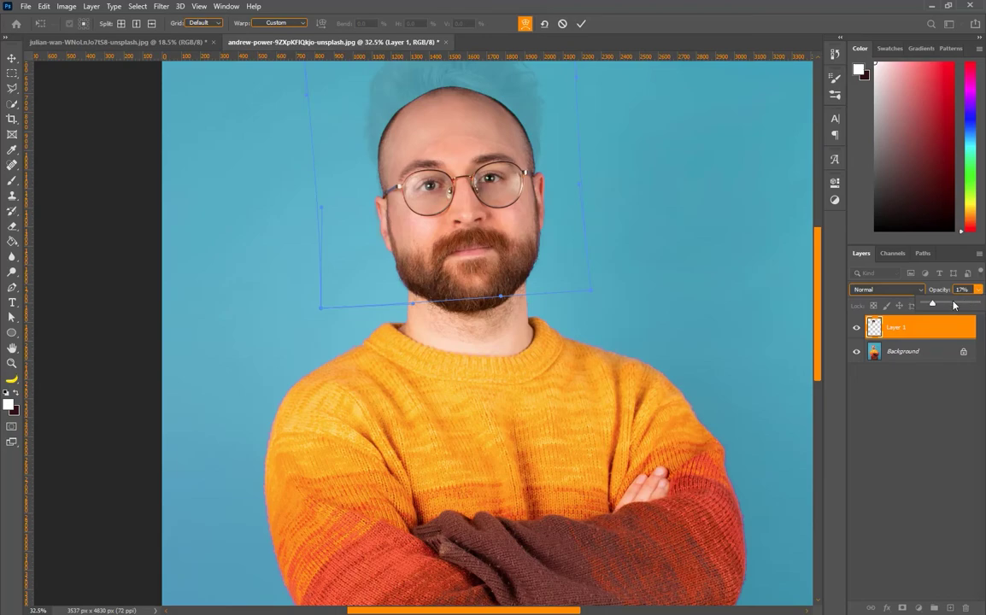
pyautogui.moveTo(954, 305); pyautogui.dragTo(977, 305)
pyautogui.scroll(-2, 622, 273)
pyautogui.scroll(-1, 615, 270)
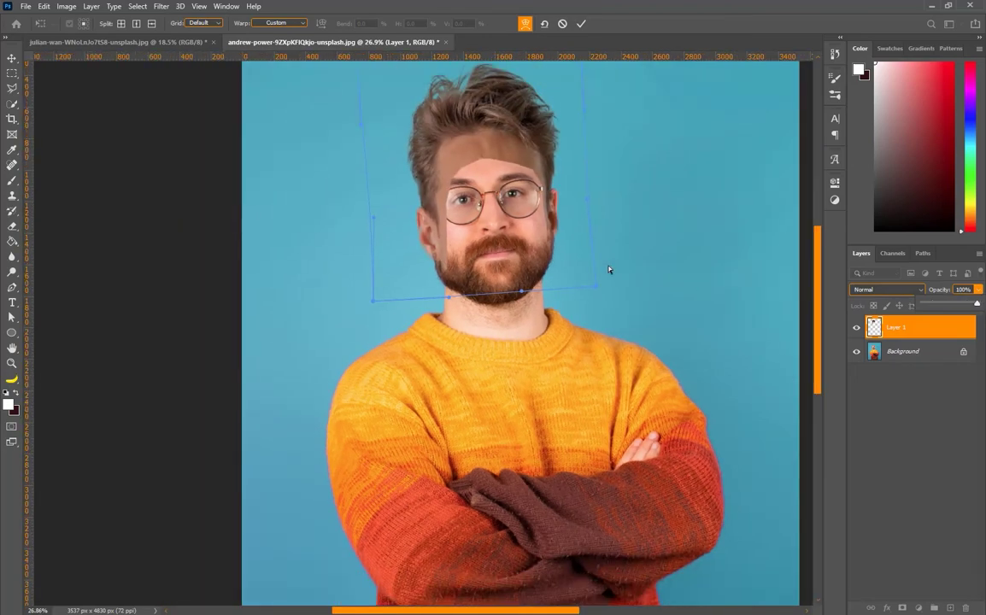
pyautogui.click(582, 24)
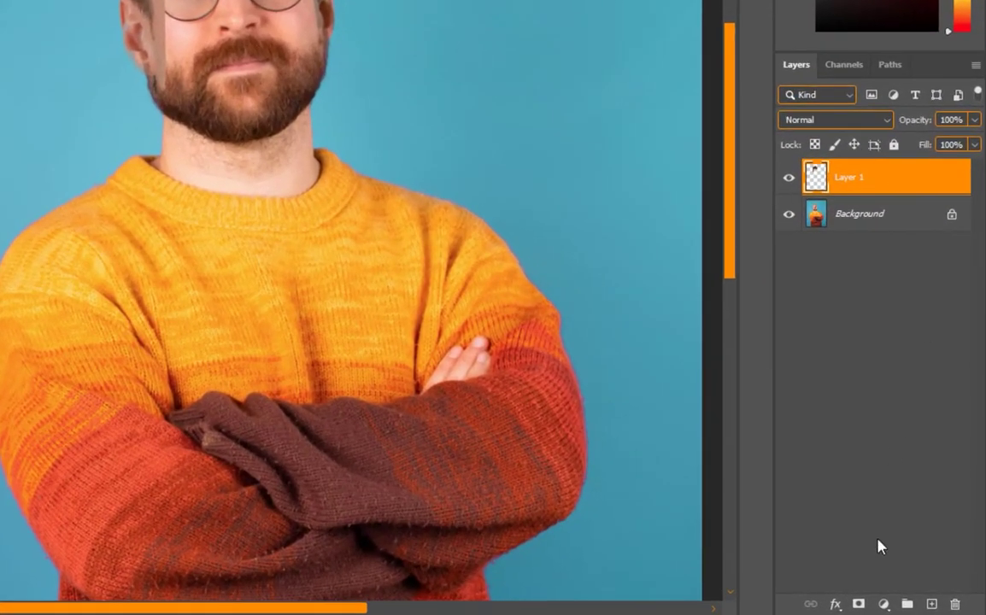
# Add a layer mask to Layer 1 and set the Brush tool to paint black
pyautogui.click(859, 603)
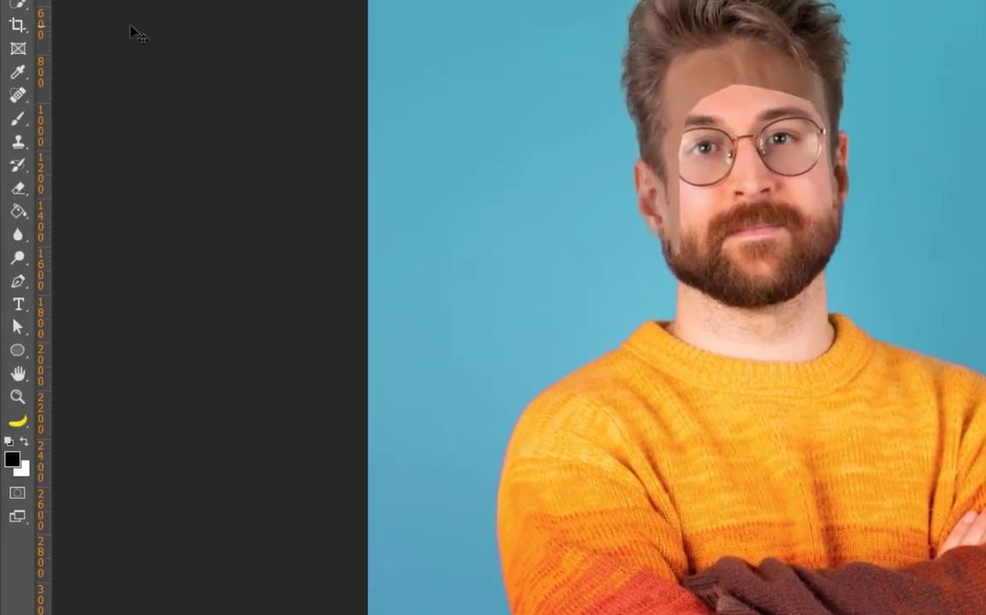
pyautogui.click(19, 119)
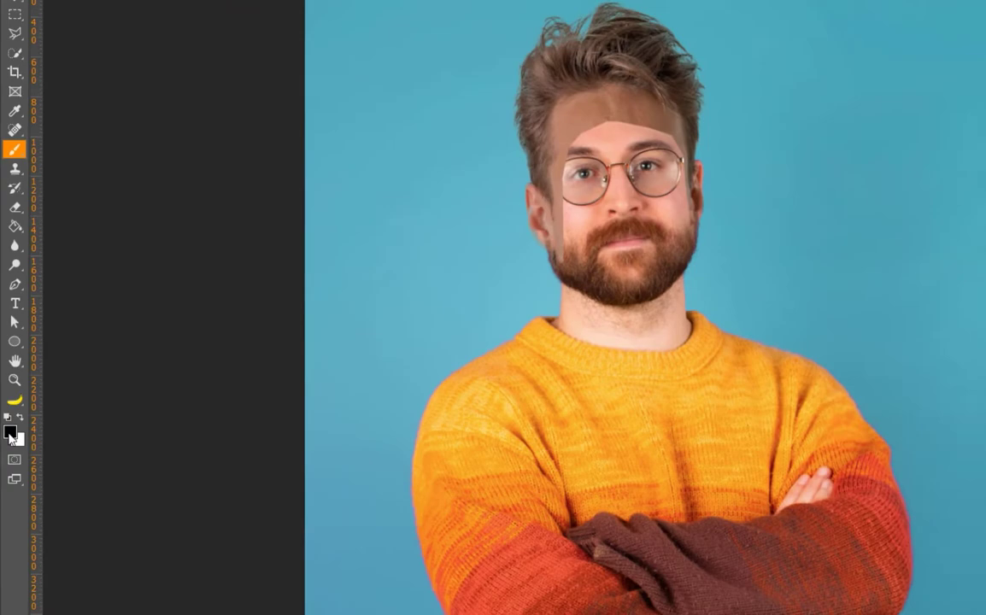
pyautogui.click(12, 461)
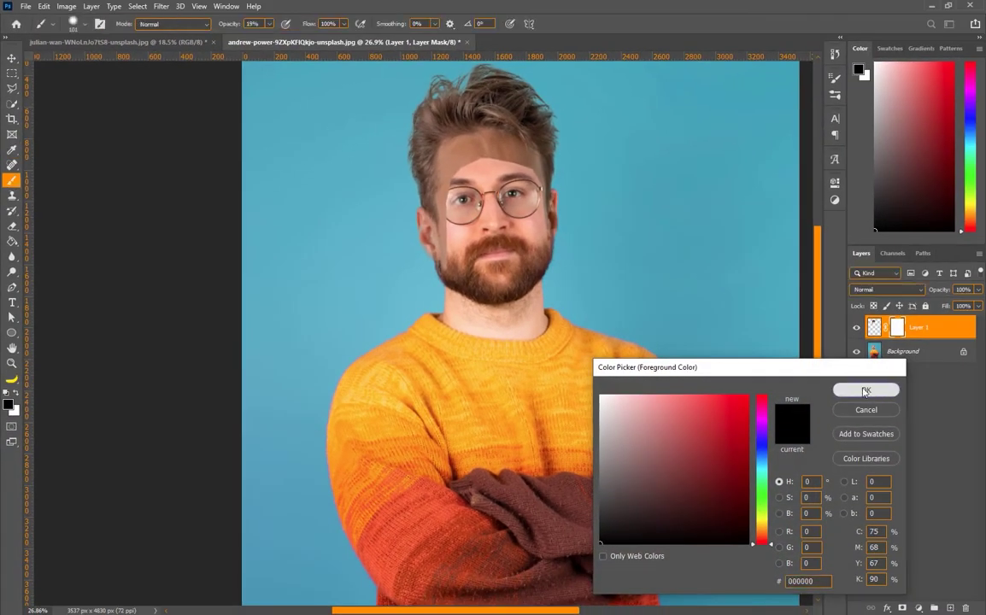
pyautogui.click(865, 390)
pyautogui.scroll(2, 444, 149)
pyautogui.moveTo(570, 205); pyautogui.dragTo(549, 253)
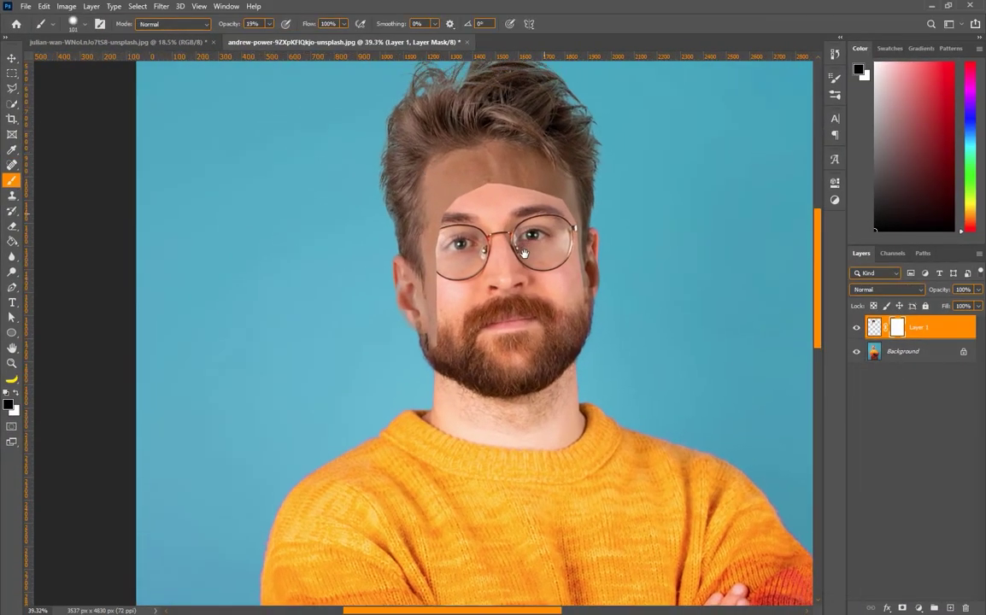
# Paint black at 100% brush opacity on the mask along the temple, cheek and forehead edges
pyautogui.click(269, 25)
pyautogui.moveTo(321, 5); pyautogui.dragTo(318, 7)
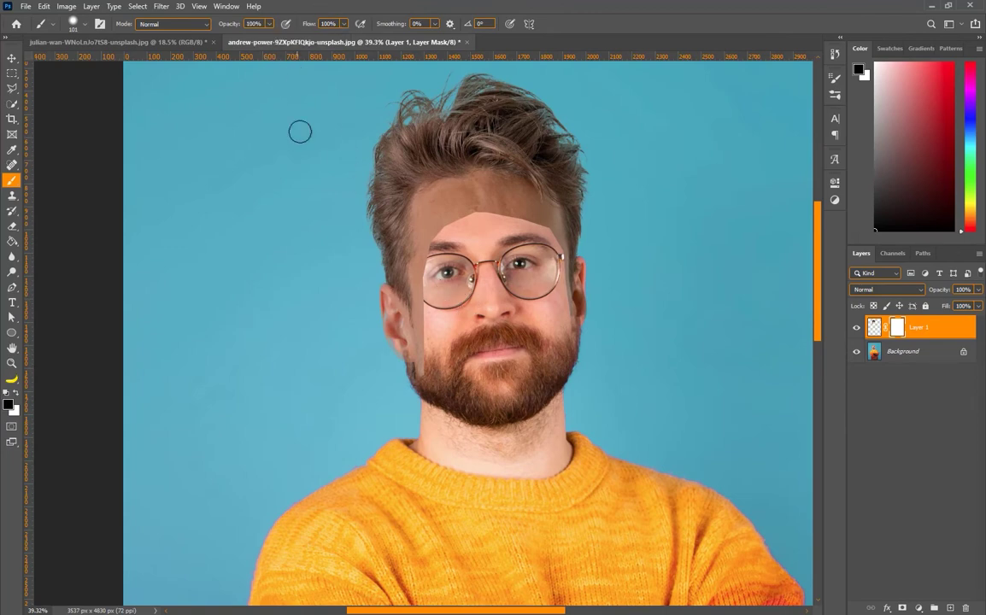
pyautogui.keyDown('alt'); pyautogui.rightClick(382, 256); pyautogui.keyUp('alt')
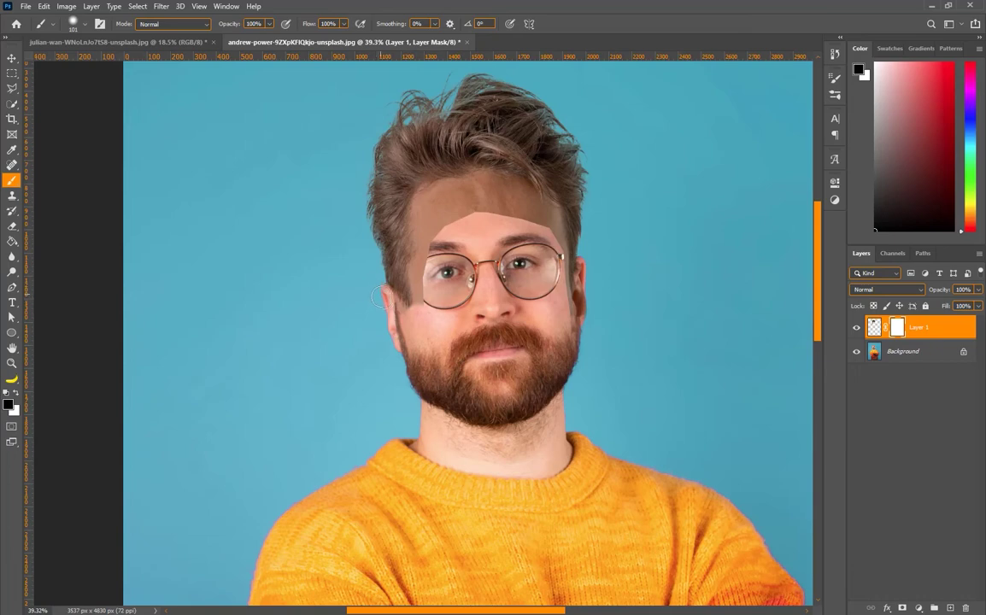
pyautogui.moveTo(404, 315)
pyautogui.mouseDown()
pyautogui.moveTo(416, 245)
pyautogui.moveTo(433, 222)
pyautogui.moveTo(421, 204)
pyautogui.mouseUp()
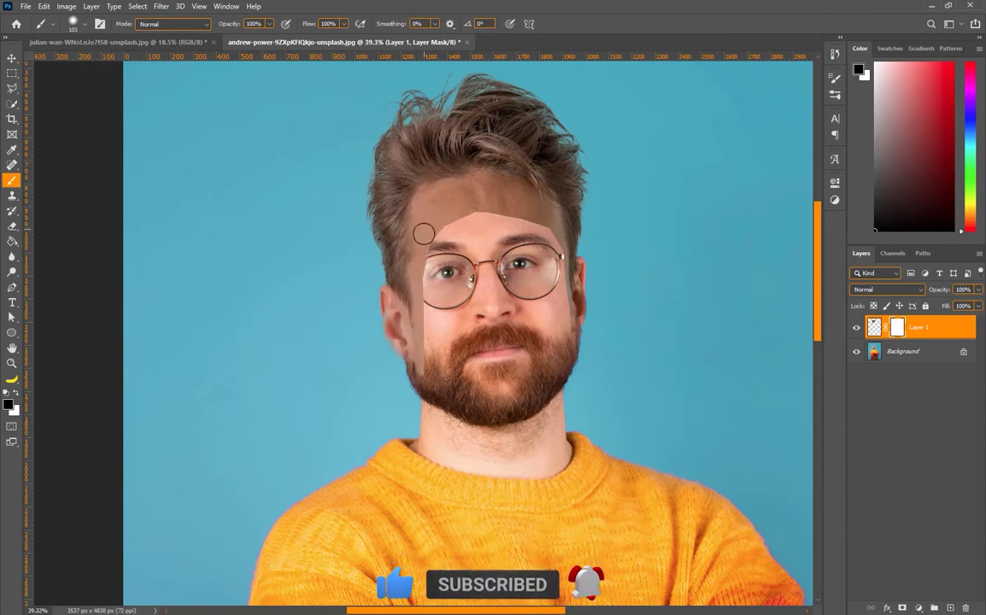
pyautogui.moveTo(425, 231); pyautogui.dragTo(418, 395)
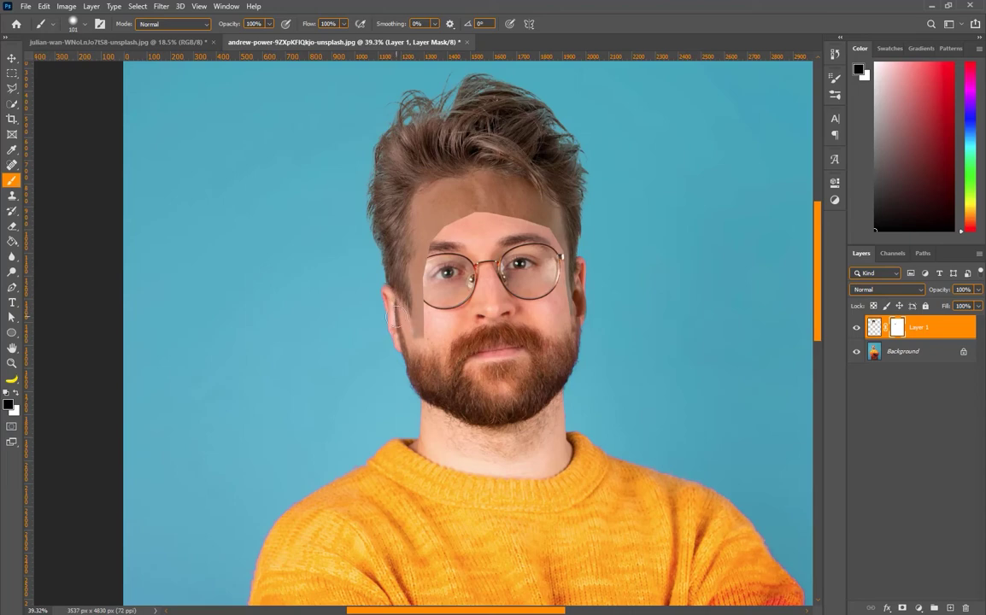
pyautogui.moveTo(407, 344); pyautogui.dragTo(413, 299)
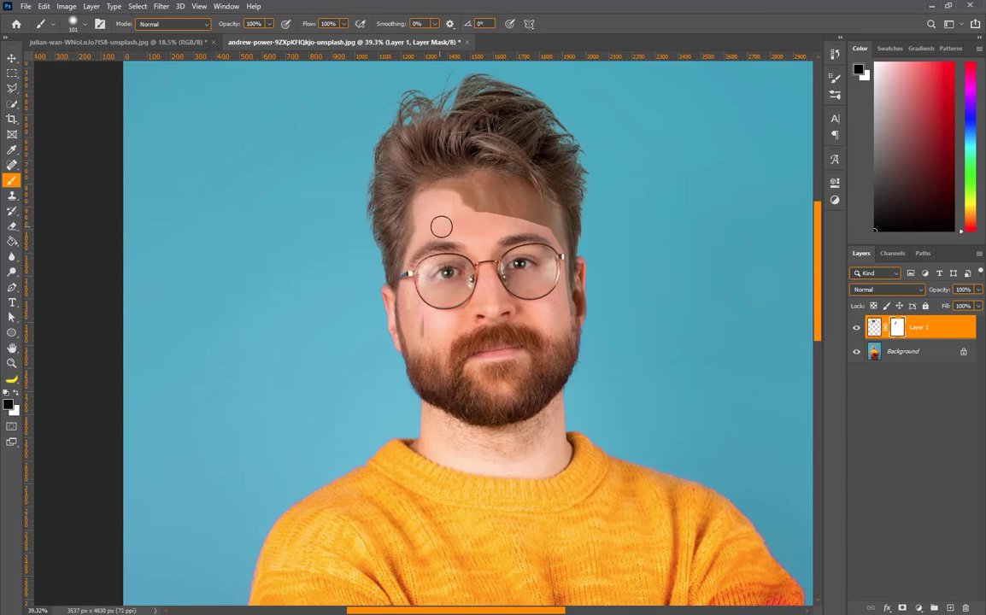
pyautogui.keyDown('alt'); pyautogui.rightClick(441, 226); pyautogui.keyUp('alt')
pyautogui.moveTo(436, 197)
pyautogui.mouseDown()
pyautogui.moveTo(488, 187)
pyautogui.moveTo(480, 193)
pyautogui.moveTo(489, 198)
pyautogui.moveTo(465, 175)
pyautogui.moveTo(474, 184)
pyautogui.moveTo(462, 214)
pyautogui.moveTo(532, 209)
pyautogui.moveTo(552, 244)
pyautogui.mouseUp()
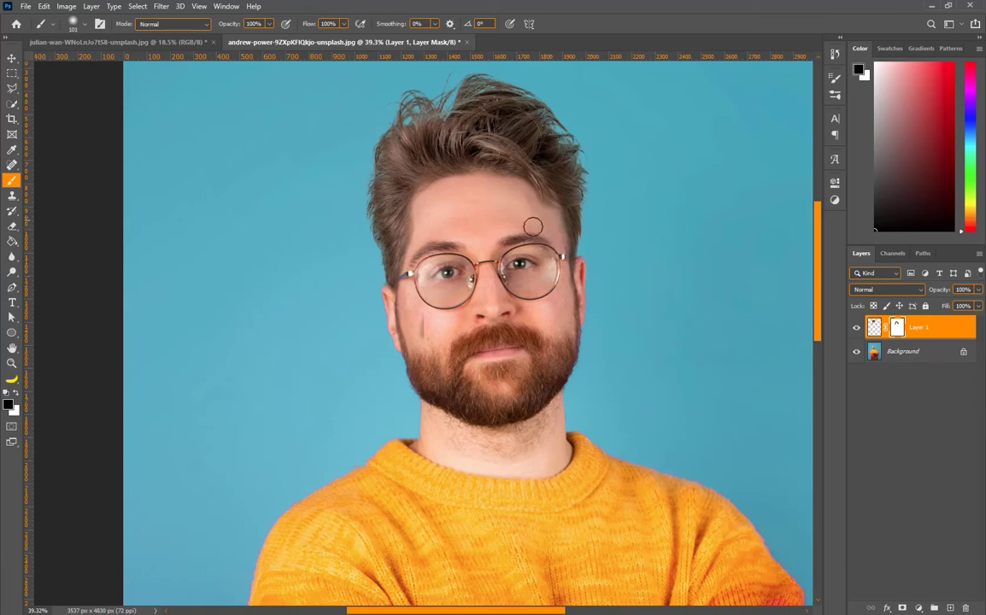
# Lower the mask brush opacity to 31% to soften the seams at the temples
pyautogui.click(269, 25)
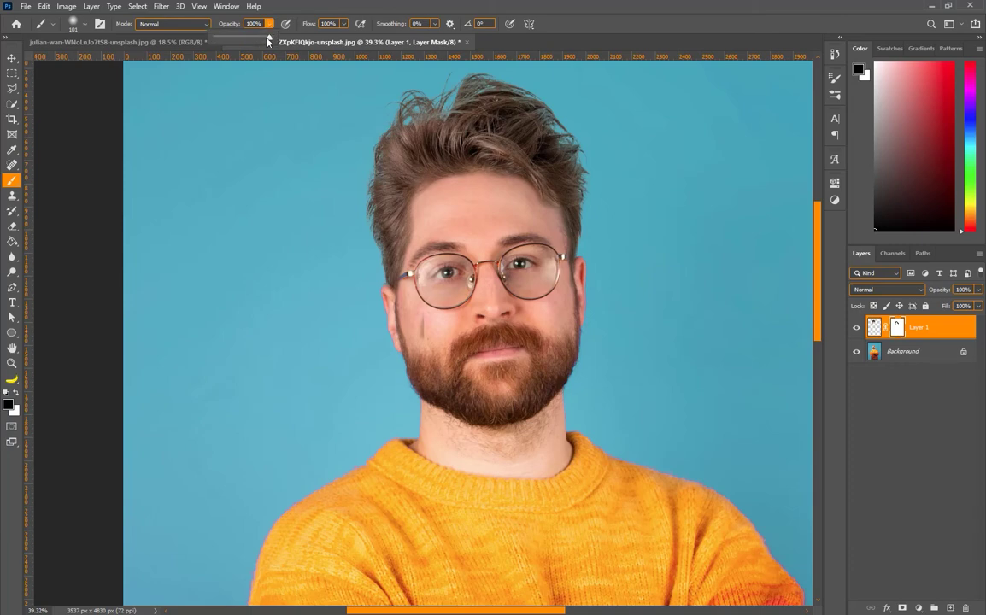
pyautogui.click(273, 21)
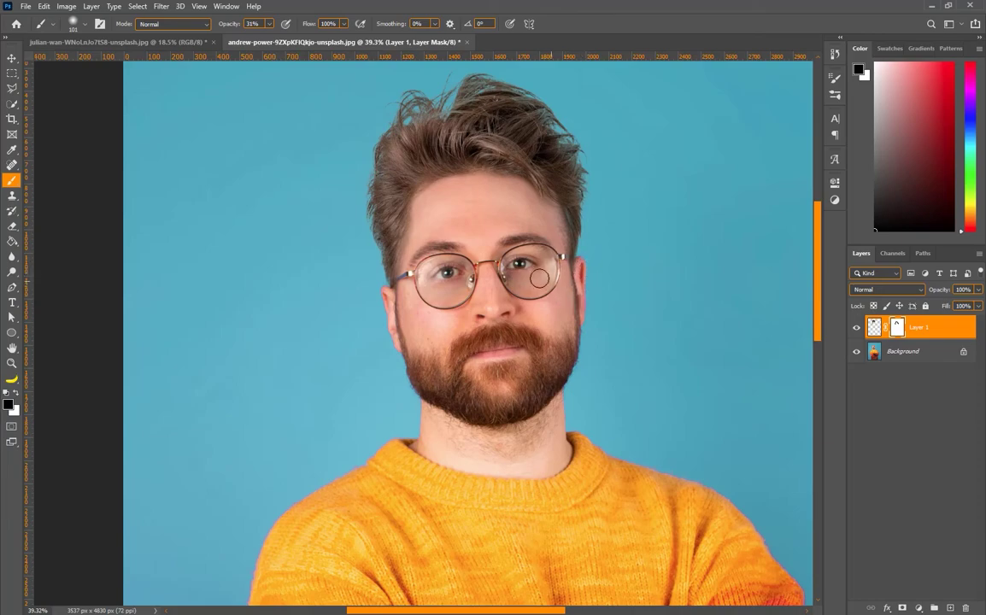
pyautogui.keyDown('alt'); pyautogui.scroll(-3, 539, 278); pyautogui.keyUp('alt')
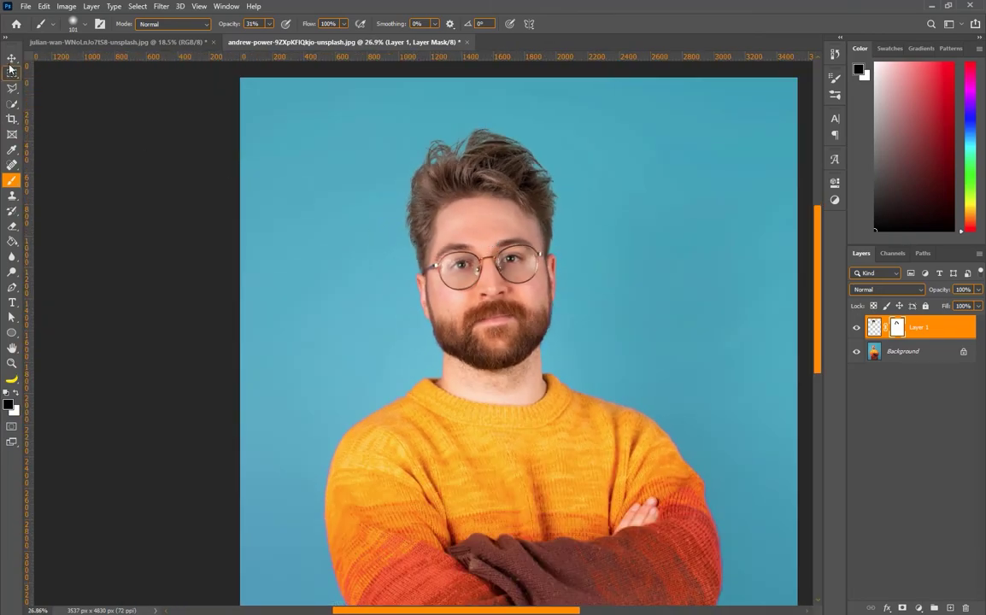
# Add a Brightness/Contrast layer clipped to Layer 1 with Contrast set to 60
pyautogui.click(11, 59)
pyautogui.keyDown('alt'); pyautogui.scroll(-2, 89, 92); pyautogui.keyUp('alt')
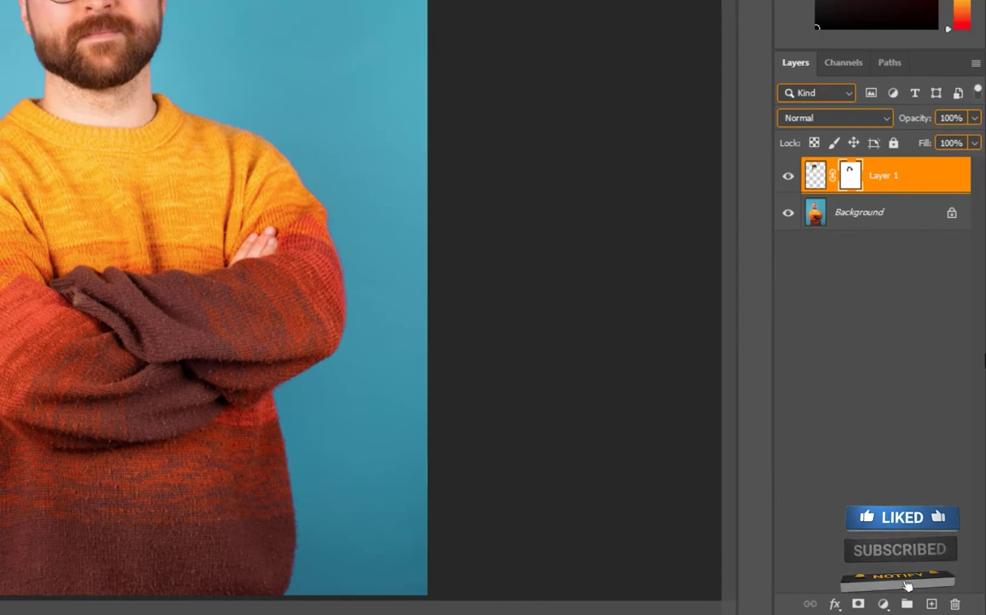
pyautogui.click(884, 604)
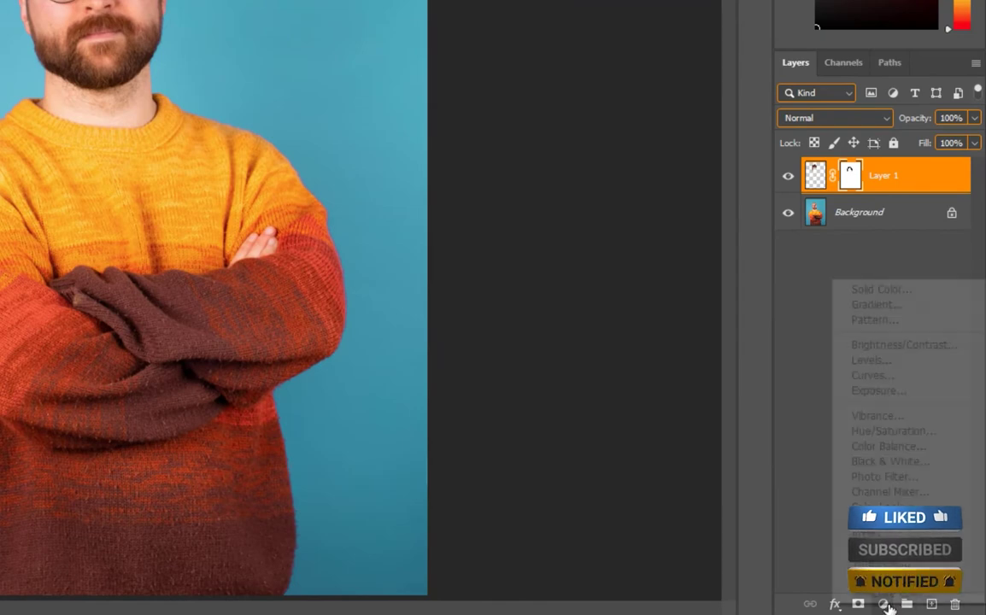
pyautogui.click(906, 346)
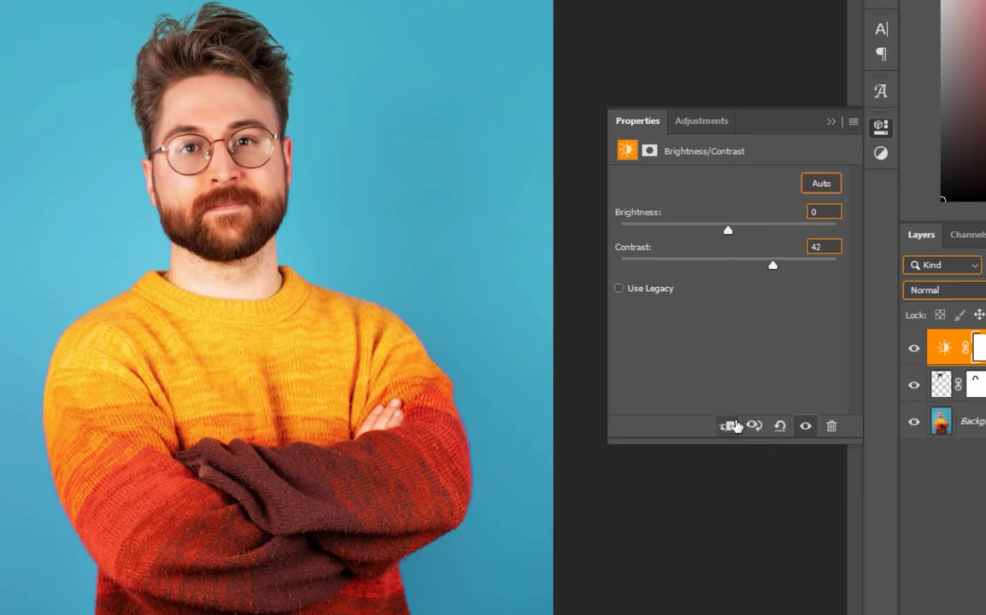
pyautogui.click(730, 426)
pyautogui.moveTo(775, 271); pyautogui.dragTo(789, 270)
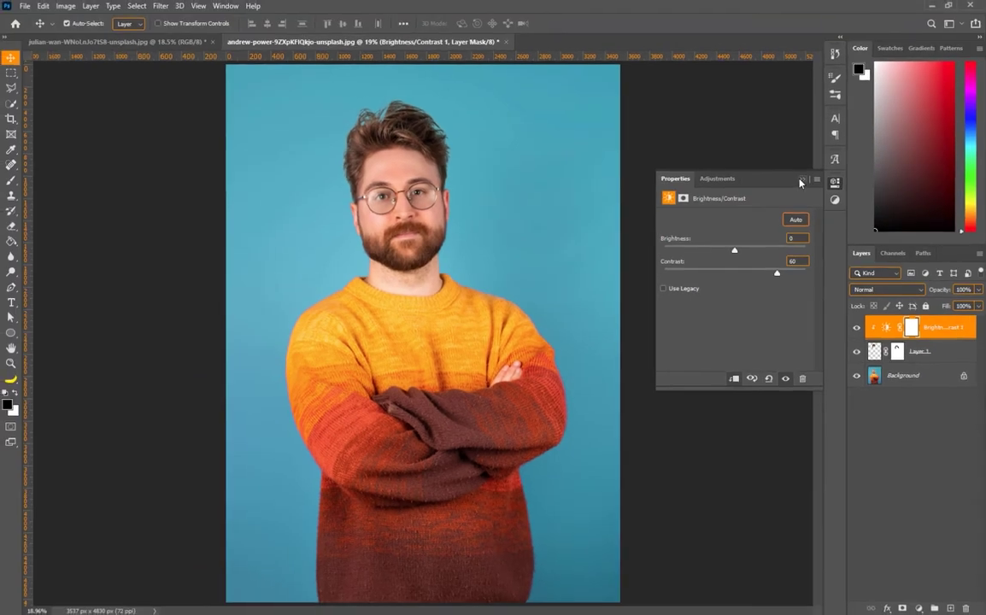
pyautogui.click(800, 178)
pyautogui.hotkey('ctrl', '+')
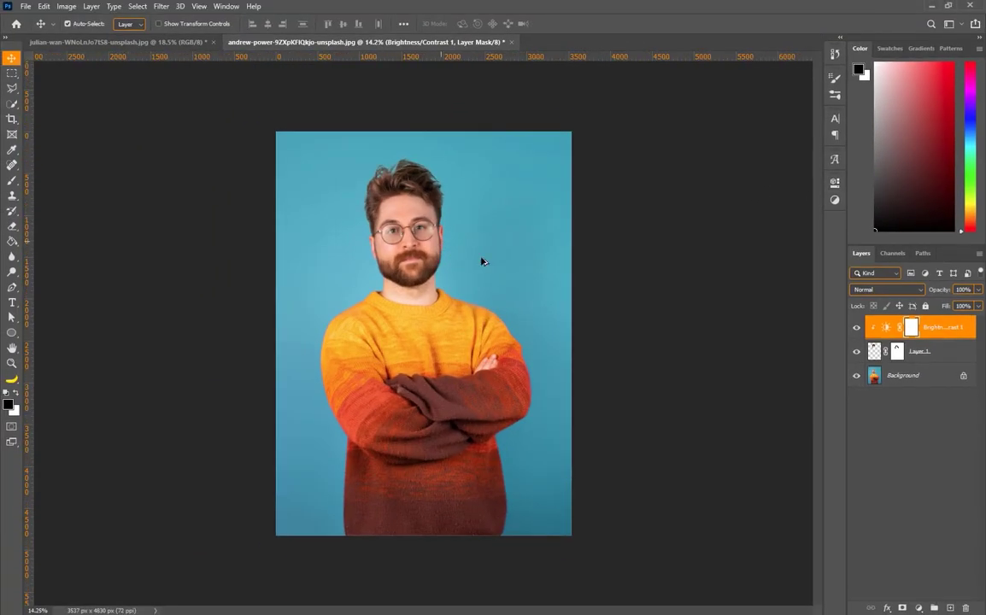
pyautogui.keyDown('alt'); pyautogui.click(858, 377); pyautogui.keyUp('alt')
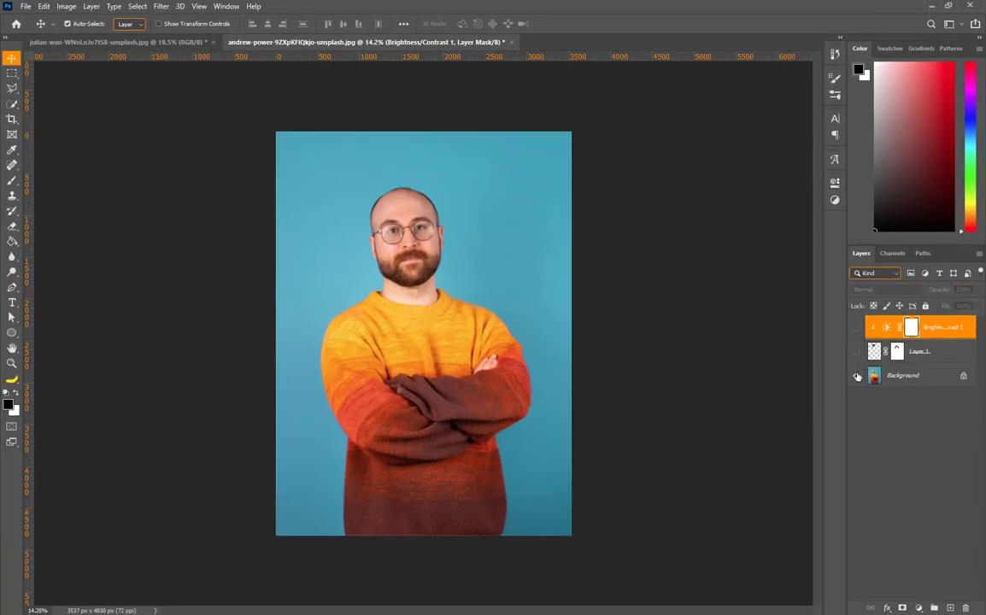
pyautogui.keyDown('alt'); pyautogui.click(858, 376); pyautogui.keyUp('alt')
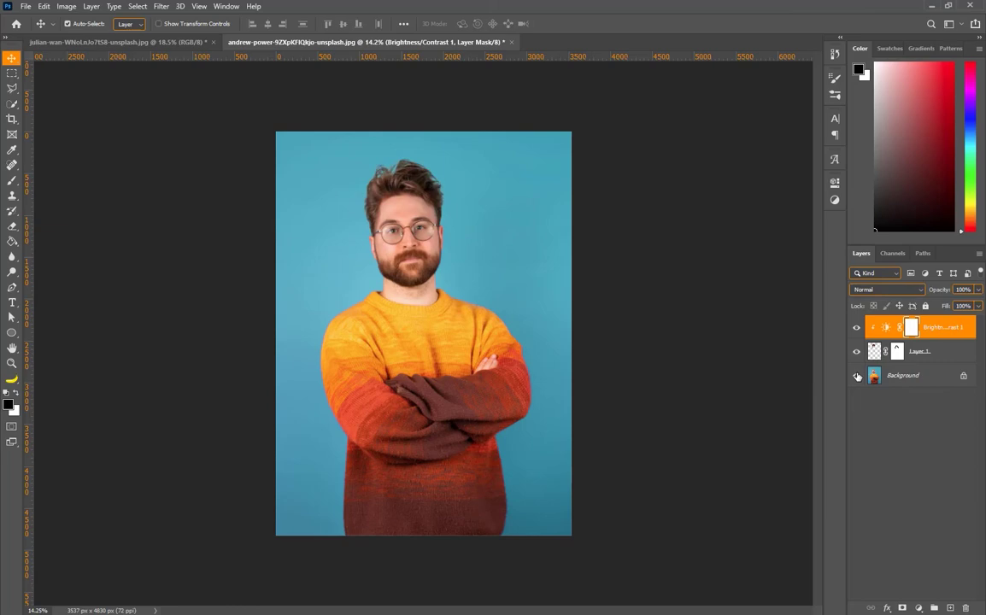
pyautogui.keyDown('alt'); pyautogui.click(858, 376); pyautogui.keyUp('alt')
pyautogui.keyDown('alt'); pyautogui.click(857, 376); pyautogui.keyUp('alt')
pyautogui.click(929, 354)
pyautogui.press('x')
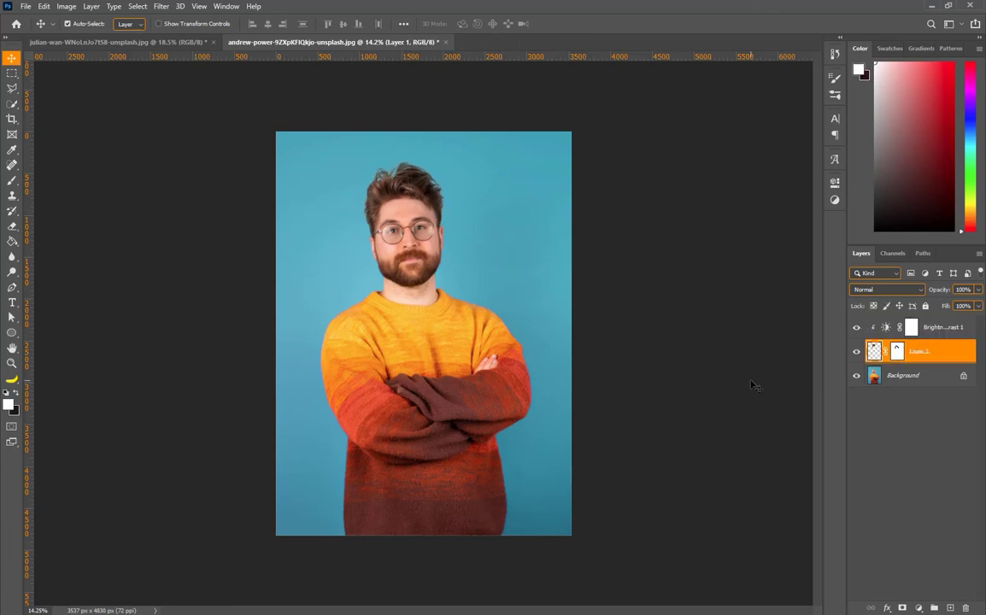